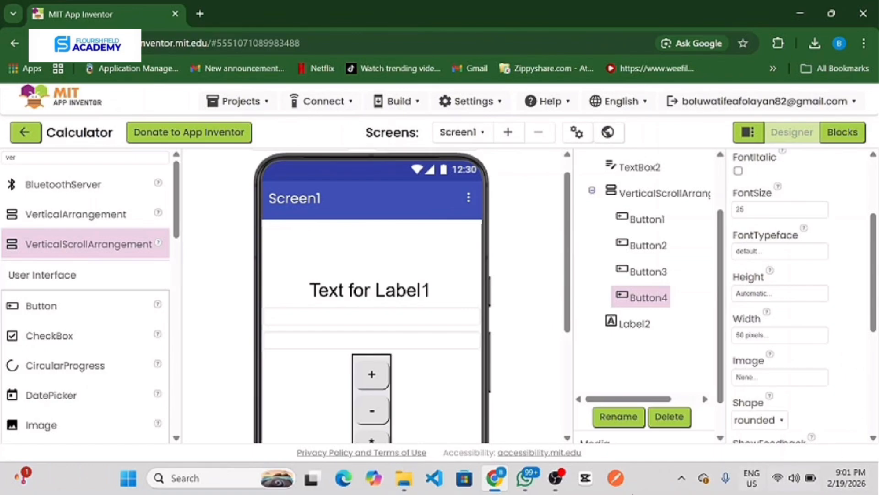
{"action": "scroll", "coordinate": [435, 316], "scroll_direction": "down", "scroll_amount": 5}
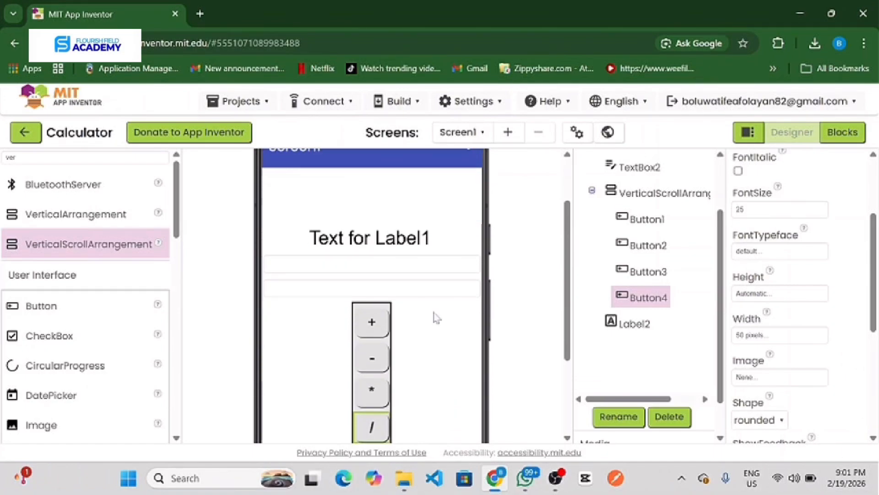
{"action": "scroll", "coordinate": [435, 316], "scroll_direction": "up", "scroll_amount": 2}
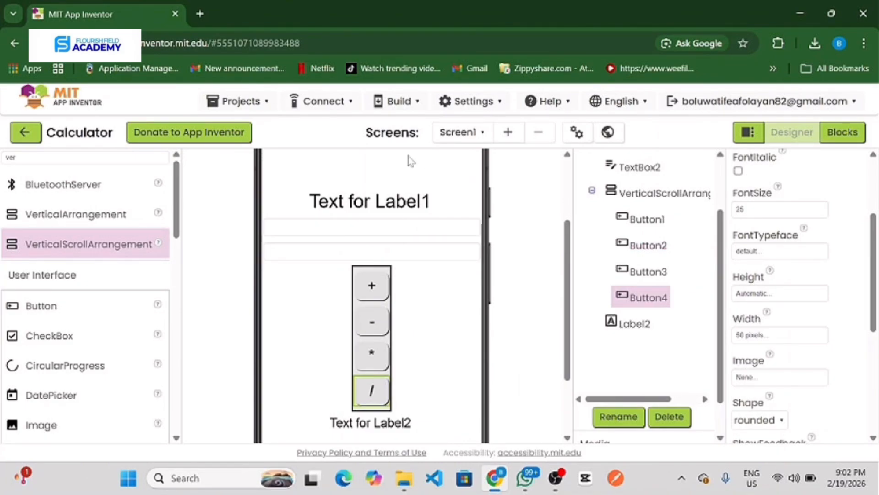
Step: Create a new project named my_fun_calculator with the default toolkit and the Device Default theme
{"action": "left_click", "coordinate": [265, 101]}
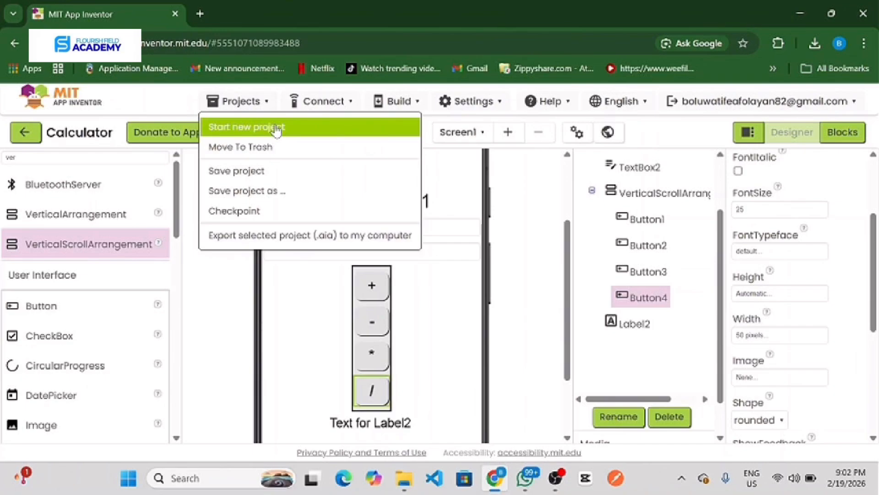
{"action": "left_click", "coordinate": [277, 131]}
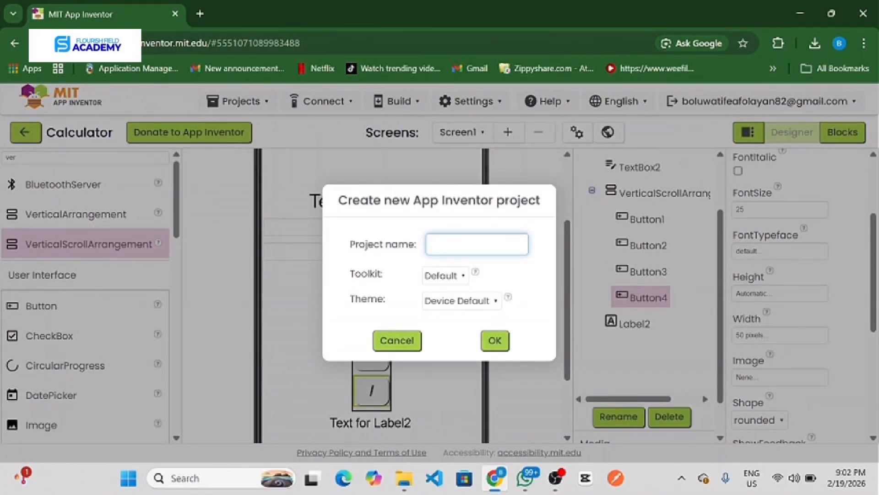
{"action": "type", "text": "my"}
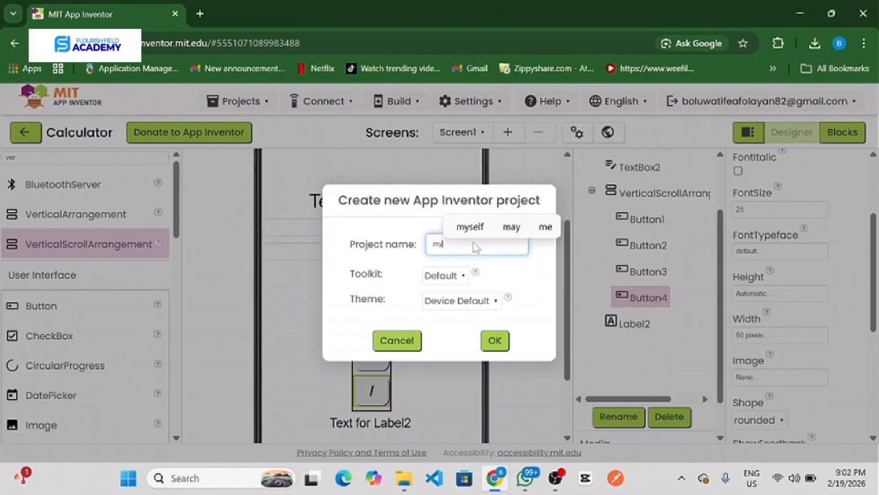
{"action": "type", "text": "_fun"}
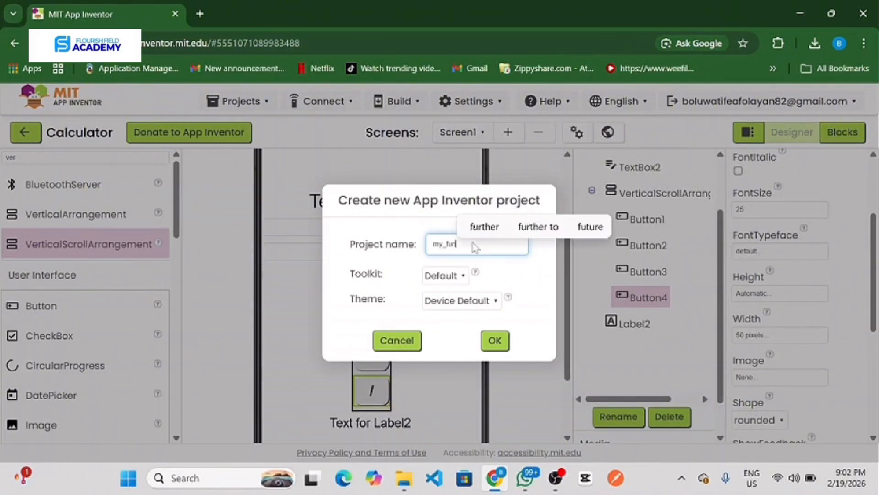
{"action": "type", "text": "_"}
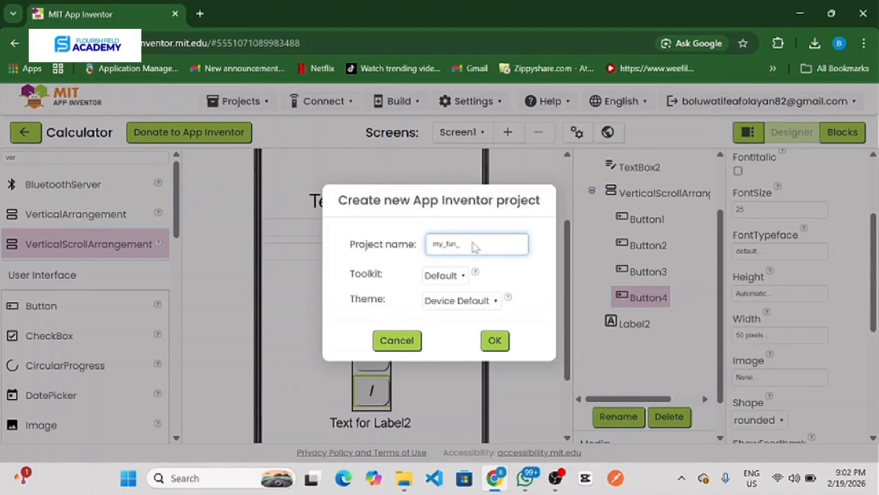
{"action": "type", "text": "calculat"}
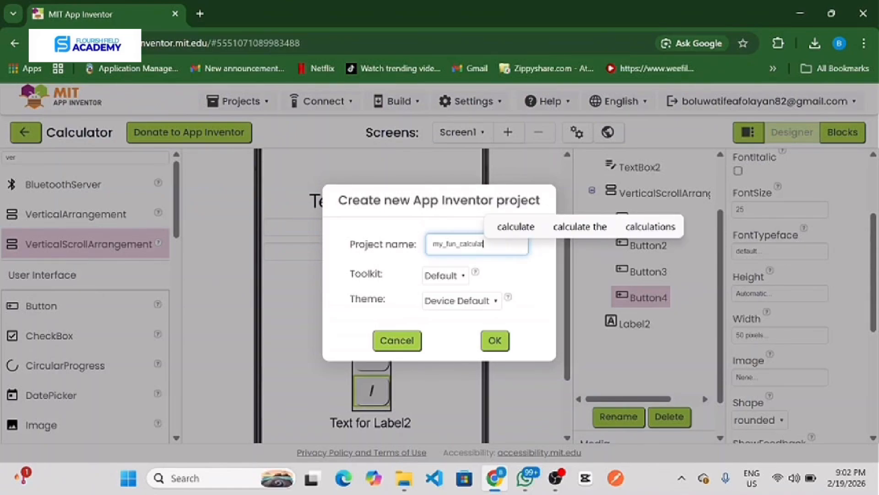
{"action": "type", "text": "or"}
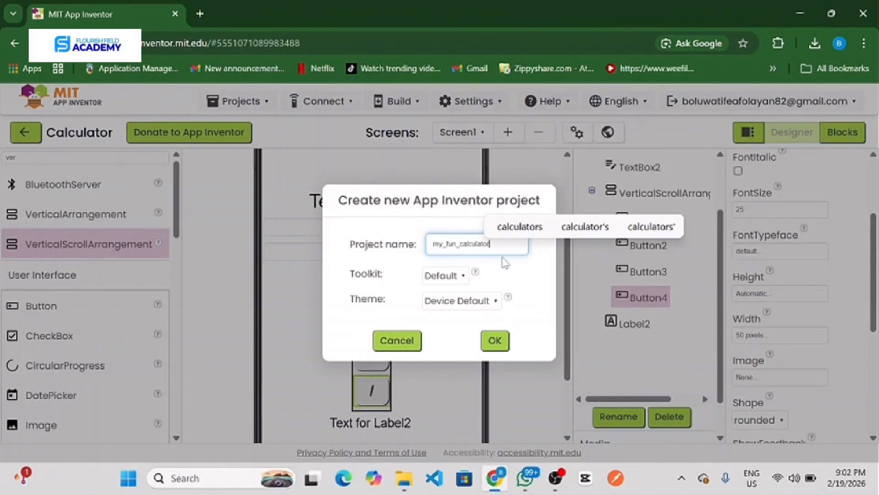
{"action": "left_click", "coordinate": [499, 340]}
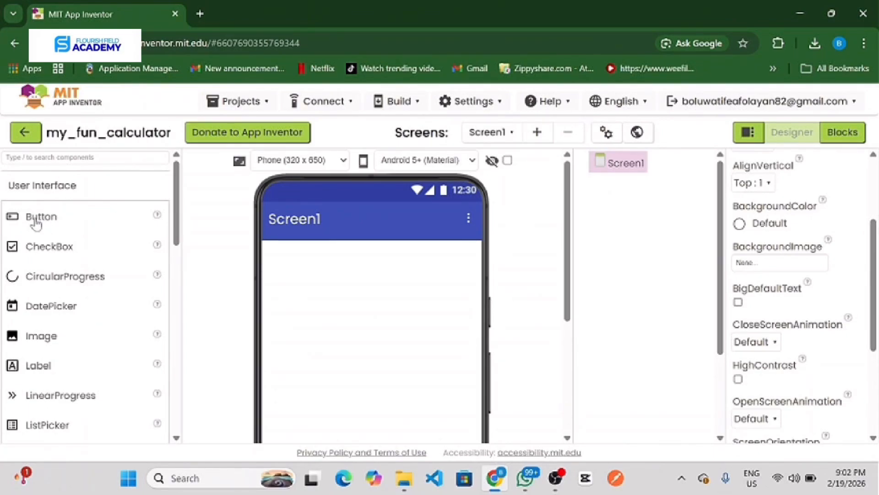
Step: Add four Button components to Screen1, stacked one below the other
{"action": "left_click_drag", "start_coordinate": [35, 222], "coordinate": [298, 280]}
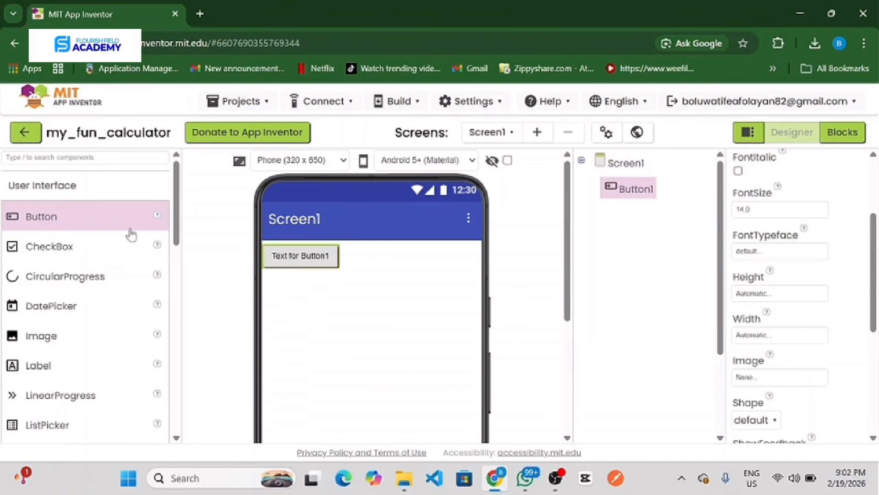
{"action": "left_click_drag", "start_coordinate": [130, 231], "coordinate": [306, 291]}
{"action": "left_click_drag", "start_coordinate": [64, 227], "coordinate": [324, 320]}
{"action": "left_click_drag", "start_coordinate": [108, 224], "coordinate": [300, 332]}
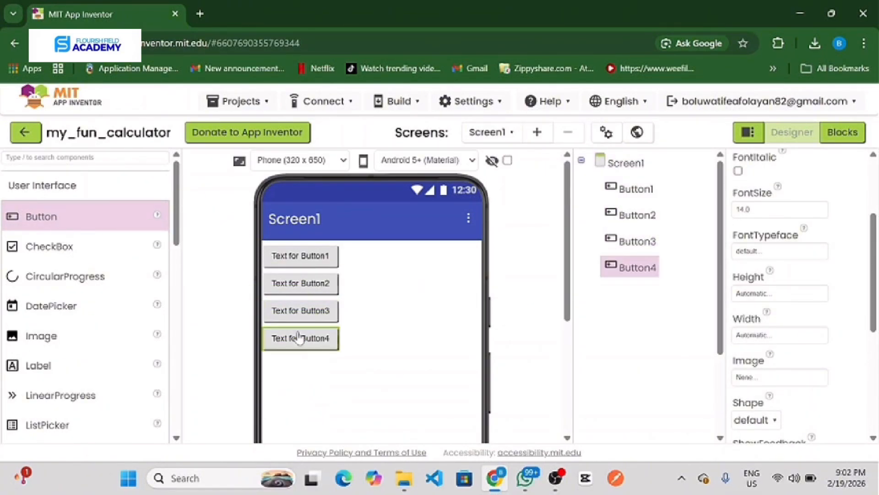
Step: Add two Label components to Screen1 below the four buttons
{"action": "scroll", "coordinate": [59, 312], "scroll_direction": "down", "scroll_amount": 1}
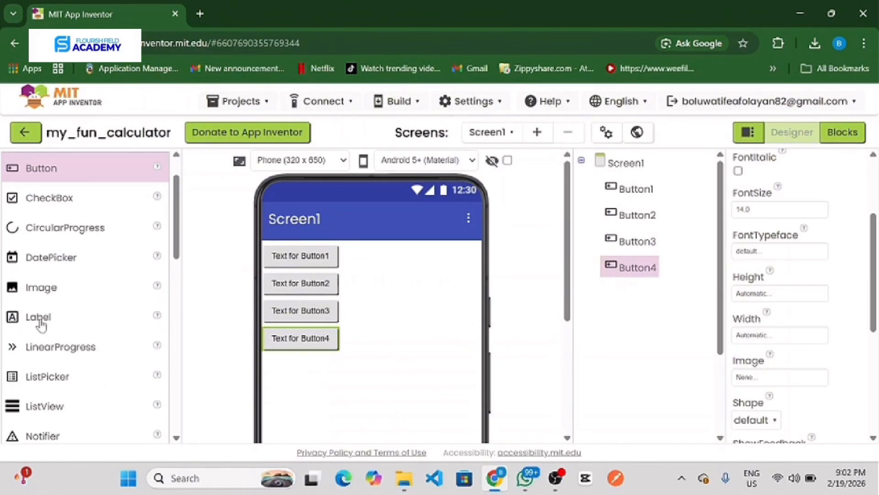
{"action": "left_click", "coordinate": [42, 325]}
{"action": "left_click_drag", "start_coordinate": [53, 320], "coordinate": [268, 395]}
Step: Add two TextBox components to Screen1 below the labels
{"action": "scroll", "coordinate": [55, 374], "scroll_direction": "down", "scroll_amount": 2}
{"action": "scroll", "coordinate": [55, 376], "scroll_direction": "down", "scroll_amount": 2}
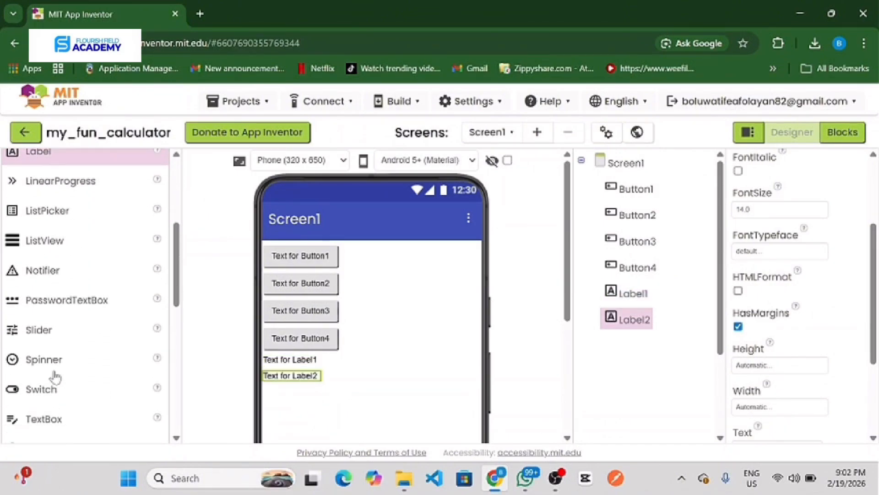
{"action": "left_click", "coordinate": [49, 385]}
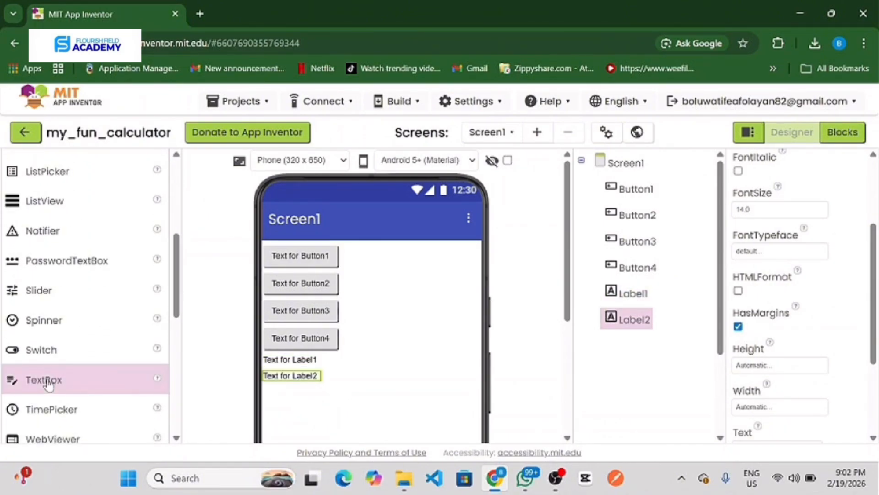
{"action": "left_click_drag", "start_coordinate": [49, 385], "coordinate": [313, 419]}
{"action": "left_click_drag", "start_coordinate": [79, 373], "coordinate": [345, 419]}
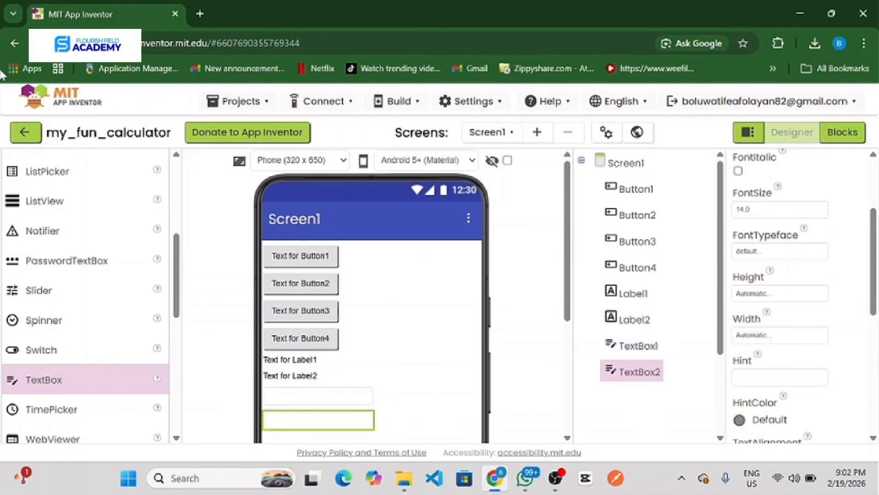
Step: Search the components for "ver" and add a VerticalArrangement to Screen1 below the text boxes
{"action": "scroll", "coordinate": [83, 212], "scroll_direction": "up", "scroll_amount": 5}
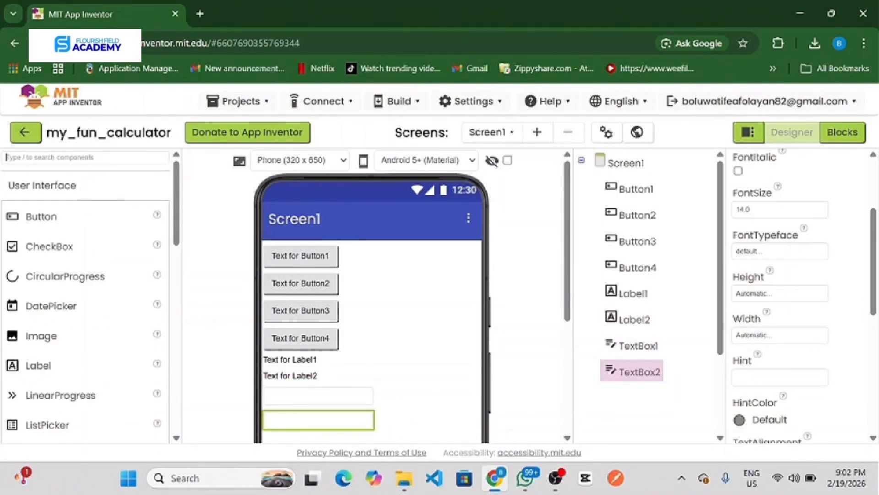
{"action": "type", "text": "/ver"}
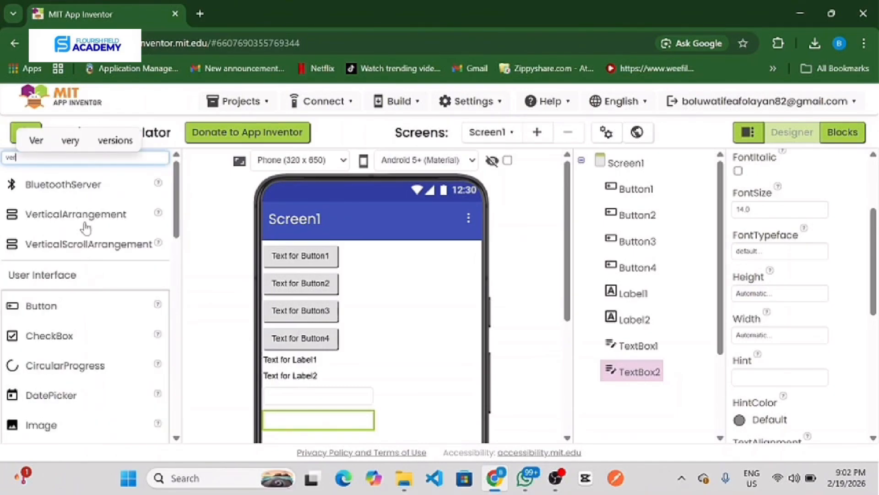
{"action": "left_click_drag", "start_coordinate": [86, 222], "coordinate": [403, 455]}
{"action": "scroll", "coordinate": [422, 407], "scroll_direction": "down", "scroll_amount": 4}
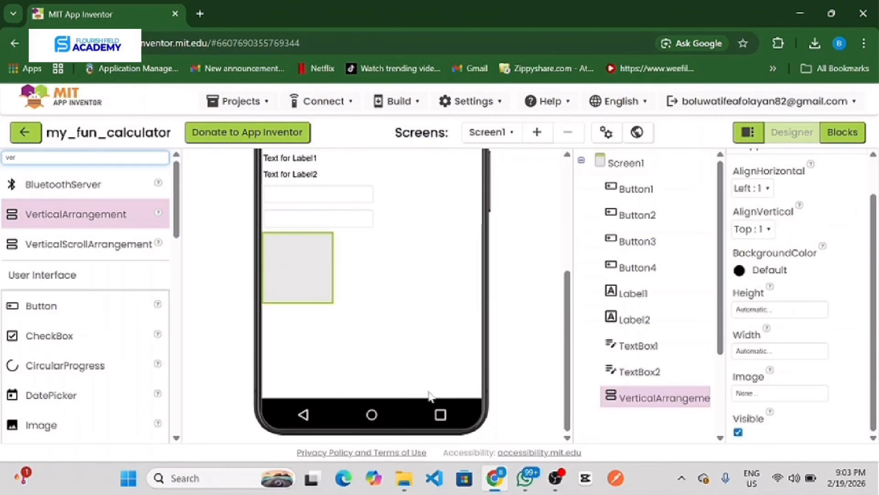
Step: Move the vertical arrangement to the top of Screen1 and place Button1 through Button4 inside it in order
{"action": "scroll", "coordinate": [429, 394], "scroll_direction": "up", "scroll_amount": 3}
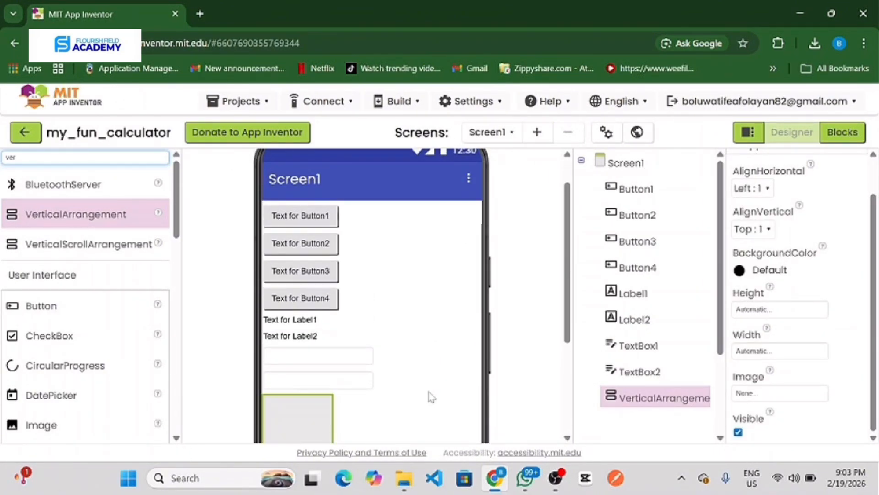
{"action": "left_click", "coordinate": [429, 392]}
{"action": "left_click", "coordinate": [321, 219]}
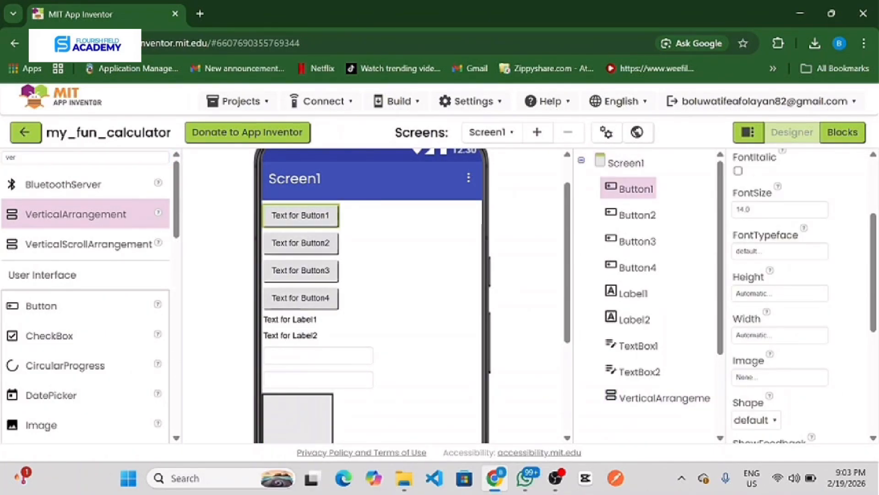
{"action": "left_click_drag", "start_coordinate": [316, 439], "coordinate": [302, 250]}
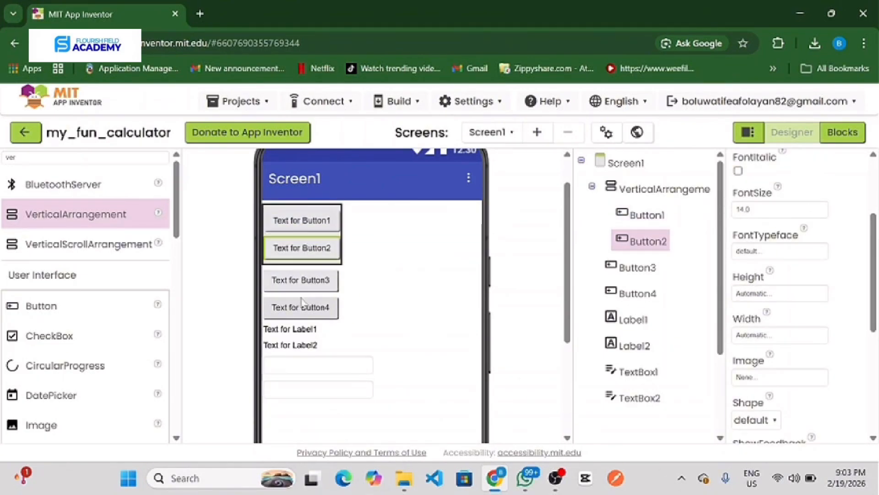
{"action": "left_click_drag", "start_coordinate": [301, 287], "coordinate": [301, 261]}
{"action": "left_click_drag", "start_coordinate": [301, 308], "coordinate": [309, 291]}
{"action": "scroll", "coordinate": [315, 321], "scroll_direction": "down", "scroll_amount": 2}
{"action": "left_click", "coordinate": [293, 213]}
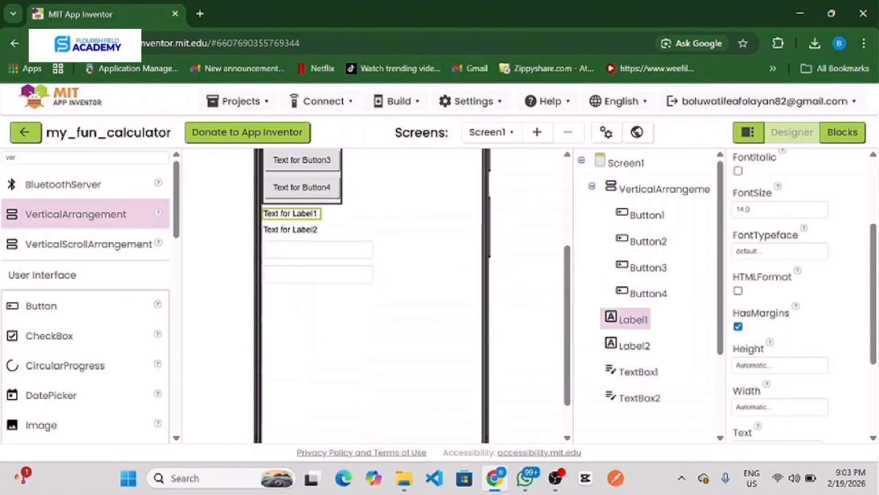
{"action": "left_click_drag", "start_coordinate": [302, 213], "coordinate": [308, 213]}
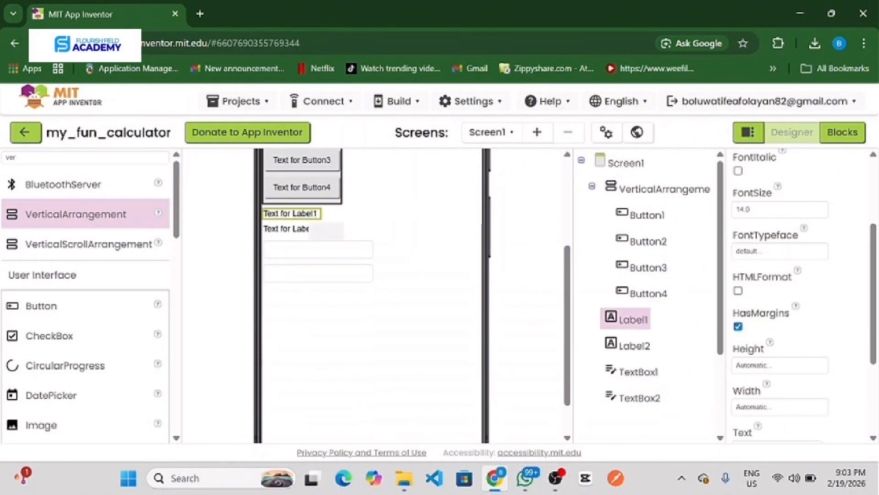
{"action": "scroll", "coordinate": [314, 257], "scroll_direction": "up", "scroll_amount": 3}
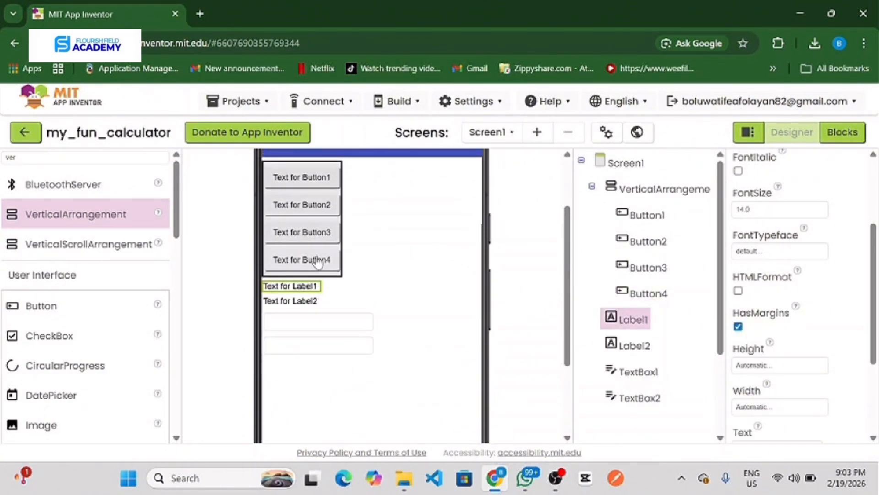
Step: Set both AlignVertical and AlignHorizontal of Screen1 to Center
{"action": "left_click", "coordinate": [641, 171]}
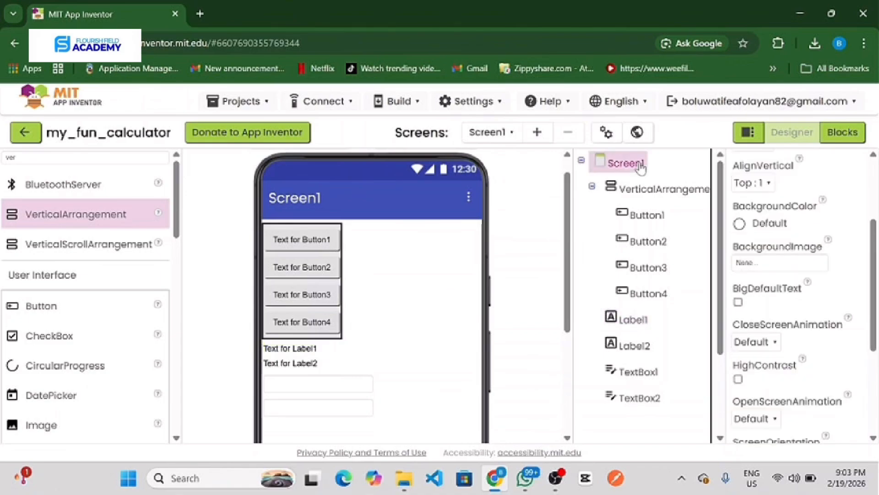
{"action": "left_click", "coordinate": [796, 264]}
{"action": "left_click", "coordinate": [763, 184]}
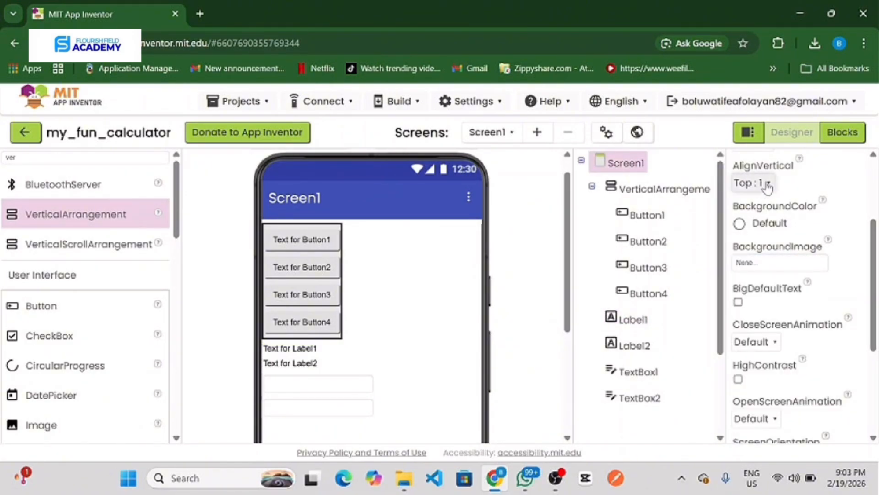
{"action": "left_click", "coordinate": [764, 183]}
{"action": "left_click", "coordinate": [762, 227]}
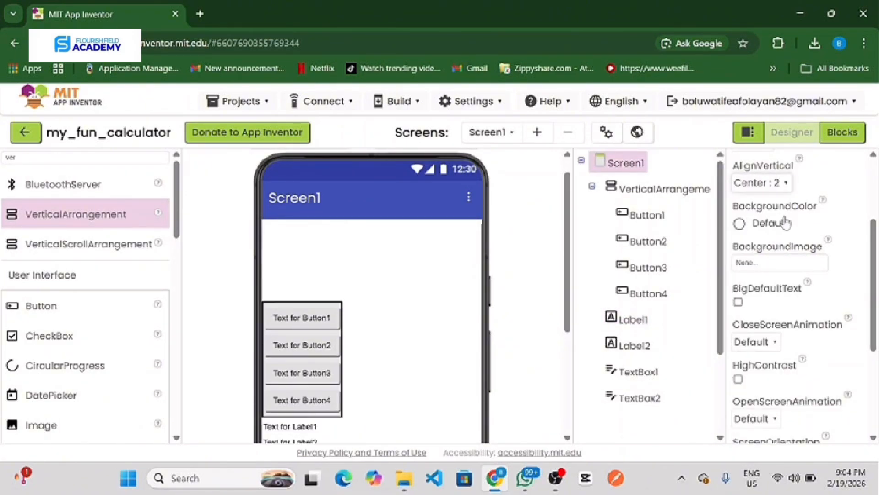
{"action": "scroll", "coordinate": [779, 275], "scroll_direction": "up", "scroll_amount": 3}
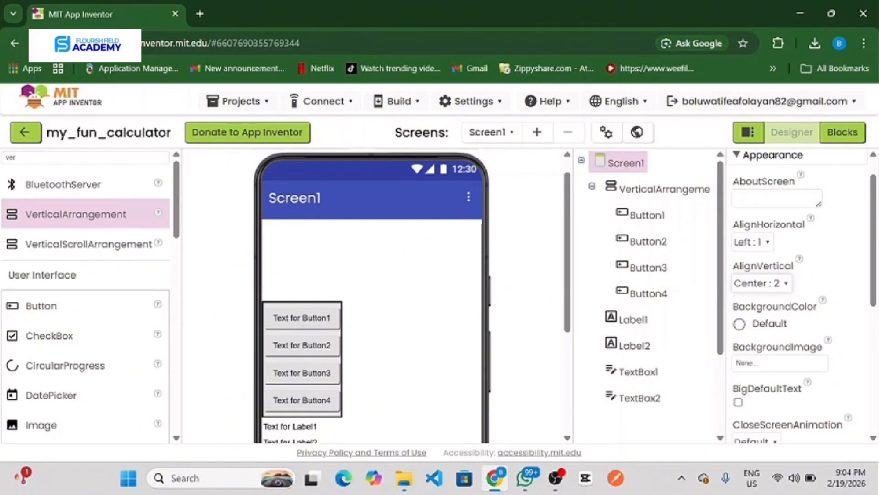
{"action": "scroll", "coordinate": [773, 249], "scroll_direction": "up", "scroll_amount": 1}
{"action": "left_click", "coordinate": [770, 273]}
{"action": "left_click", "coordinate": [756, 312]}
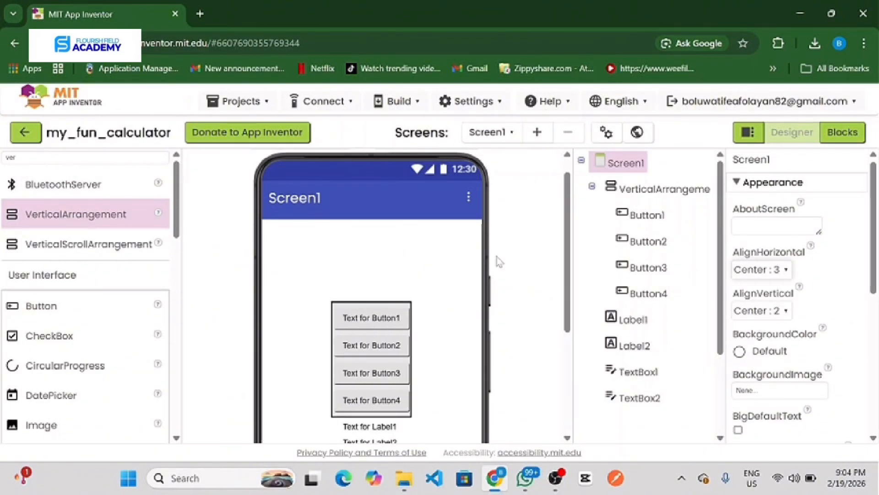
Step: Move both text boxes above the button arrangement, with TextBox2 over TextBox1, and place Label1 above them
{"action": "scroll", "coordinate": [497, 257], "scroll_direction": "down", "scroll_amount": 2}
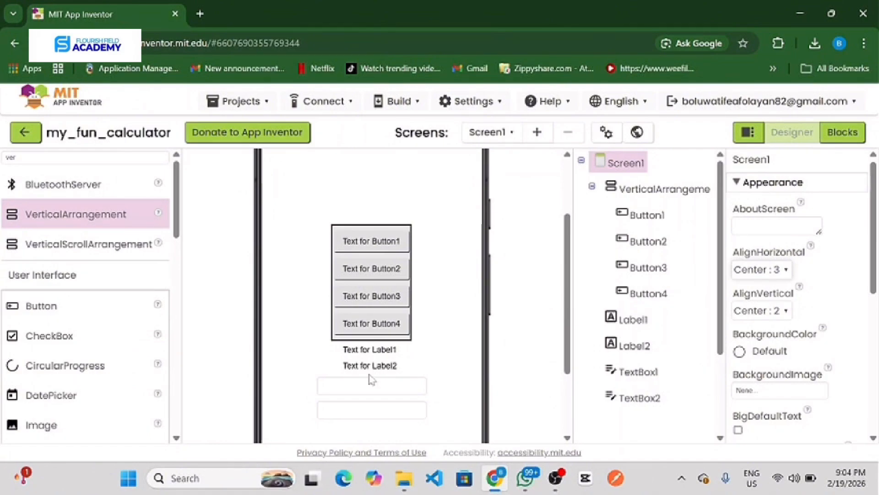
{"action": "left_click_drag", "start_coordinate": [372, 385], "coordinate": [372, 197]}
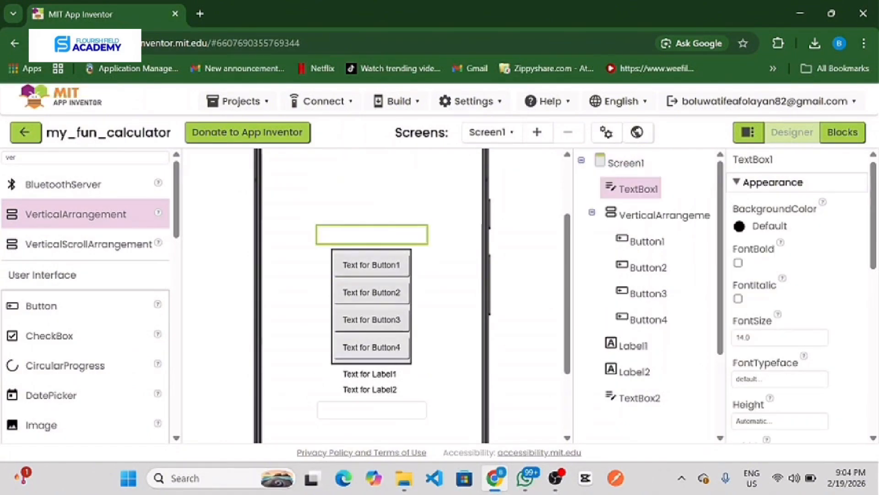
{"action": "left_click_drag", "start_coordinate": [371, 410], "coordinate": [379, 188]}
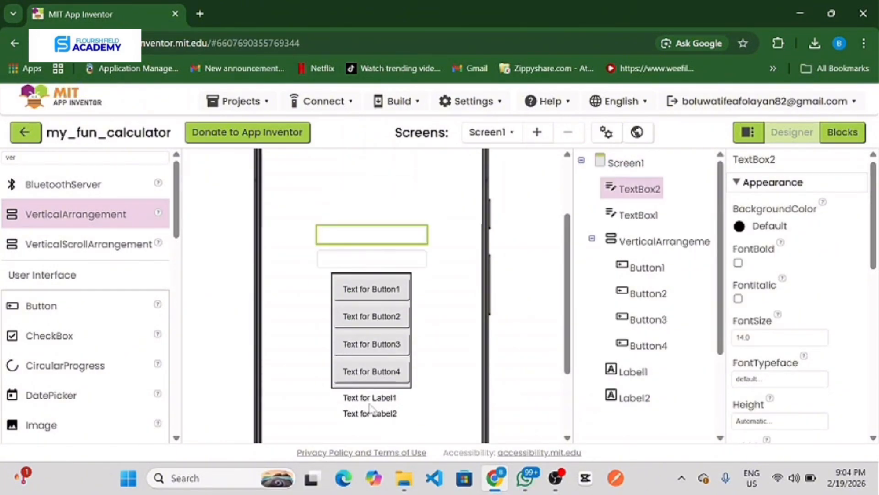
{"action": "left_click_drag", "start_coordinate": [369, 397], "coordinate": [366, 202]}
Step: Make the text of Label1 bold
{"action": "scroll", "coordinate": [365, 357], "scroll_direction": "down", "scroll_amount": 1}
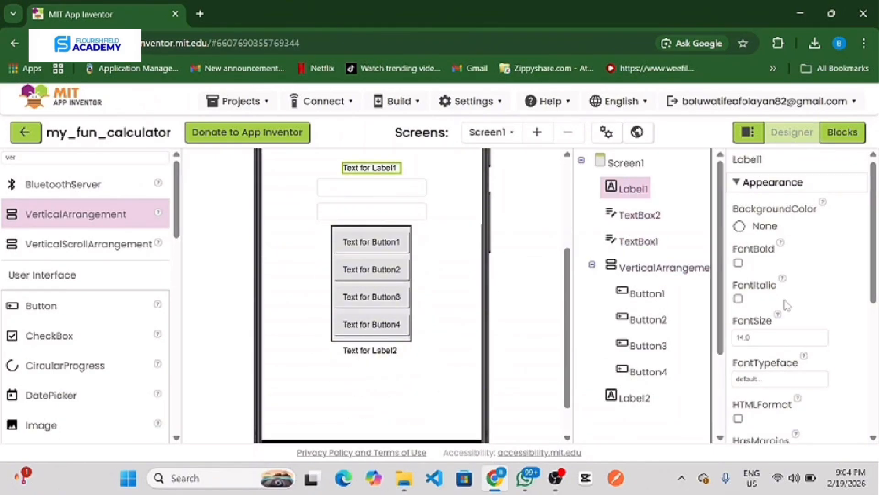
{"action": "left_click", "coordinate": [738, 263]}
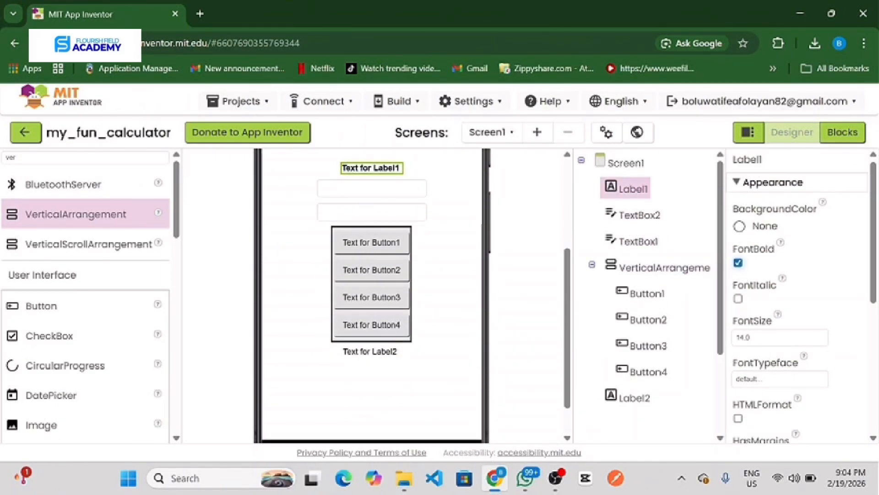
Step: Set the font size of Label1 to 30
{"action": "left_click", "coordinate": [750, 338]}
{"action": "key", "text": "BackSpace"}
{"action": "key", "text": "BackSpace"}
{"action": "type", "text": "30"}
{"action": "key", "text": "Return"}
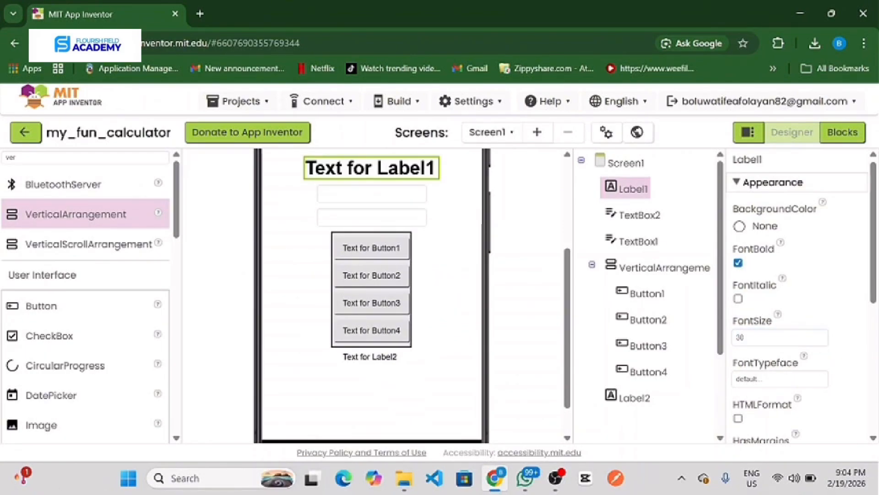
Step: Make the text of TextBox2 bold and set its font size to 25
{"action": "left_click", "coordinate": [637, 223]}
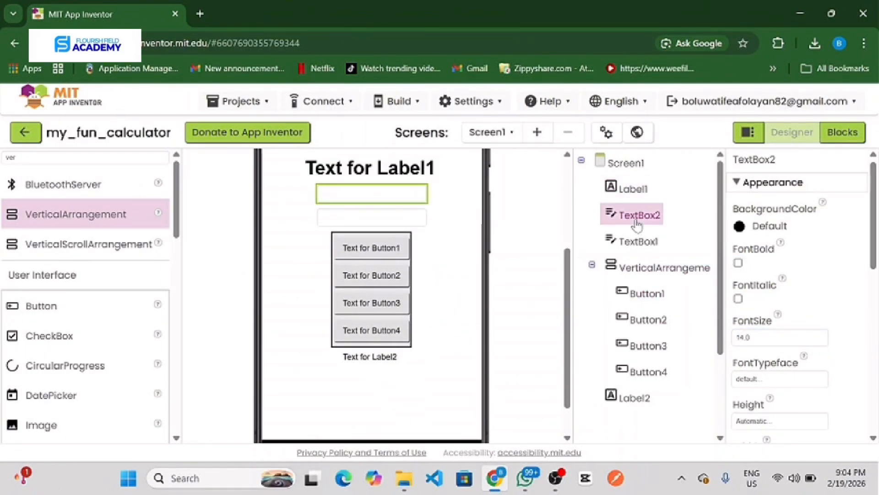
{"action": "left_click", "coordinate": [738, 263]}
{"action": "left_click", "coordinate": [752, 337]}
{"action": "key", "text": "BackSpace"}
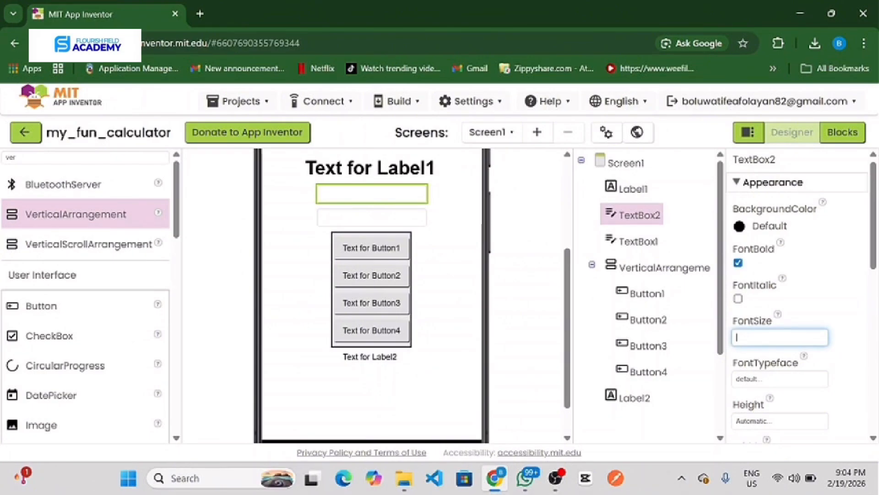
{"action": "type", "text": "25"}
{"action": "key", "text": "Return"}
Step: Set the width of TextBox2 to Fill parent
{"action": "scroll", "coordinate": [775, 383], "scroll_direction": "down", "scroll_amount": 2}
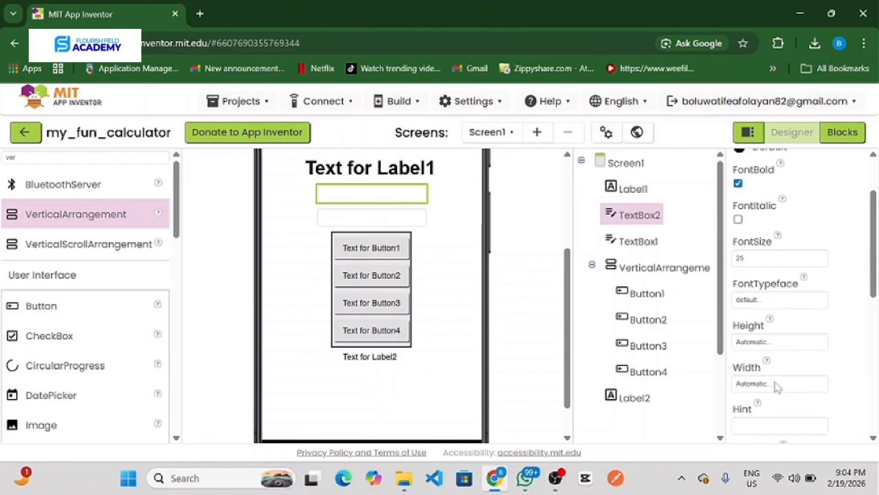
{"action": "left_click", "coordinate": [775, 378]}
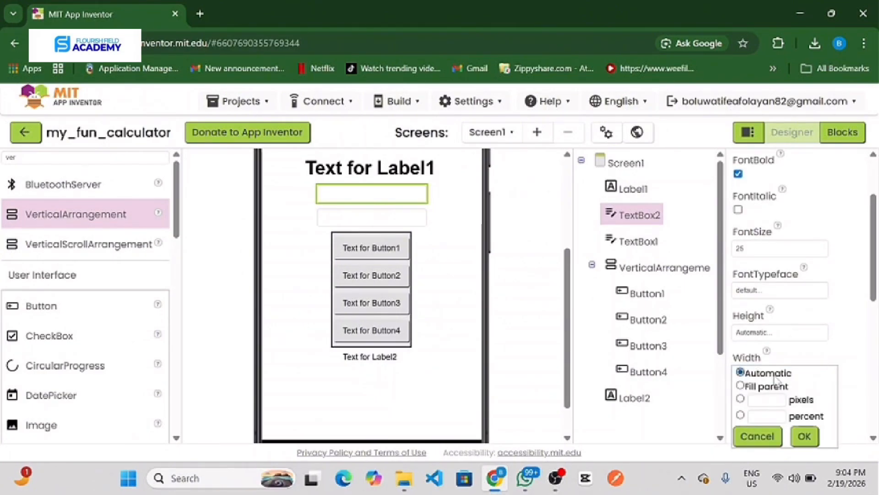
{"action": "left_click", "coordinate": [741, 385]}
{"action": "left_click", "coordinate": [805, 436]}
{"action": "scroll", "coordinate": [789, 380], "scroll_direction": "down", "scroll_amount": 2}
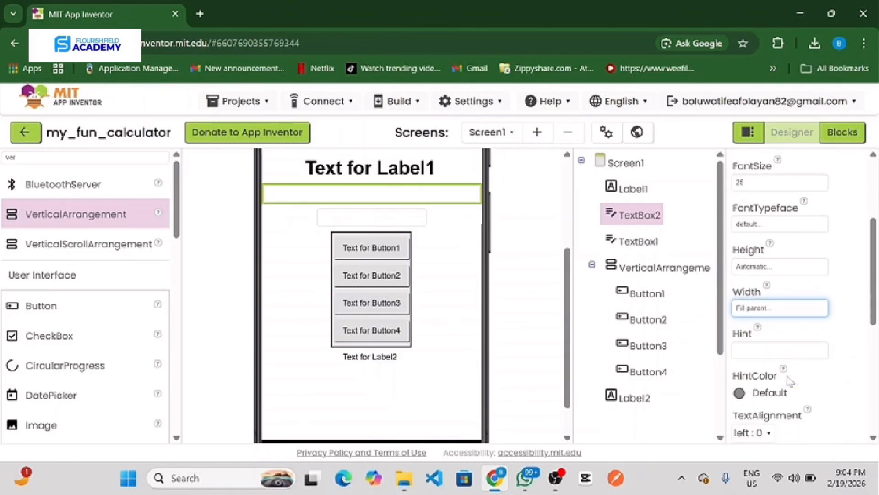
Step: Set the font size of TextBox1 to 25 and make its text bold
{"action": "left_click", "coordinate": [639, 241]}
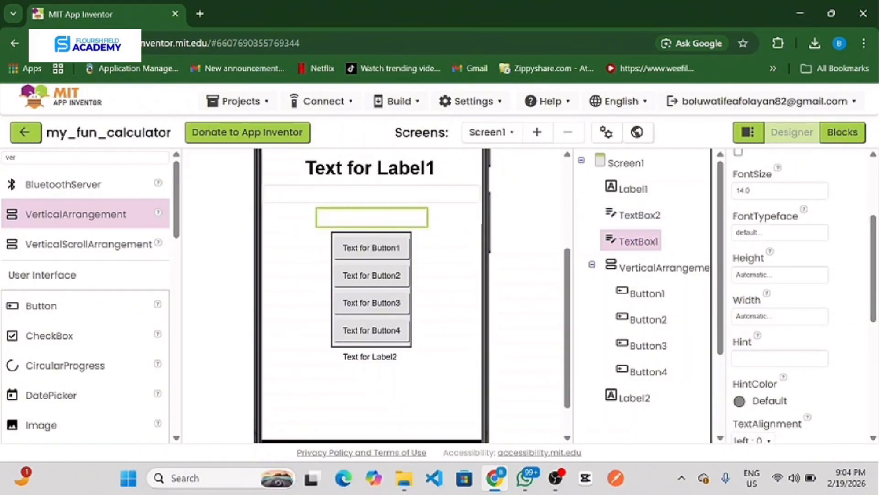
{"action": "left_click", "coordinate": [760, 190]}
{"action": "key", "text": "BackSpace"}
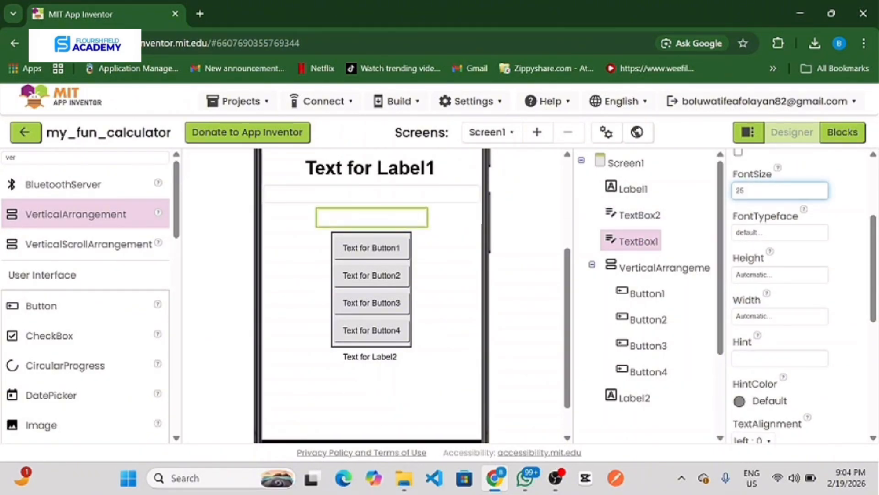
{"action": "key", "text": "Return"}
{"action": "scroll", "coordinate": [762, 192], "scroll_direction": "up", "scroll_amount": 1}
{"action": "left_click", "coordinate": [740, 185]}
Step: Set the width of TextBox1 to Fill parent
{"action": "scroll", "coordinate": [789, 329], "scroll_direction": "down", "scroll_amount": 1}
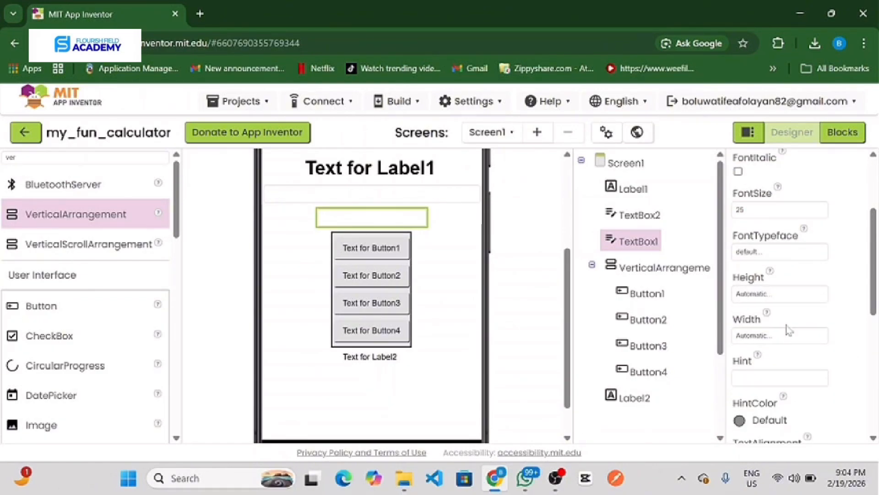
{"action": "left_click", "coordinate": [773, 337]}
{"action": "left_click", "coordinate": [741, 347]}
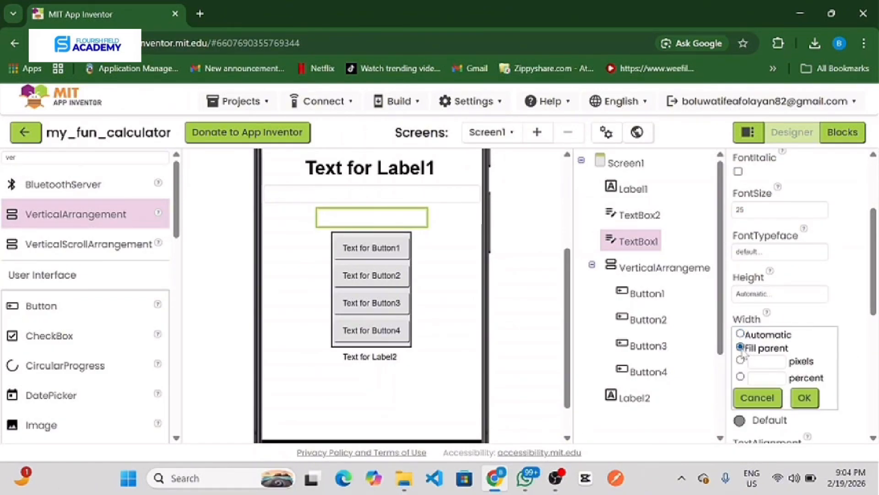
{"action": "left_click", "coordinate": [806, 398]}
Step: Set both AlignVertical and AlignHorizontal of the vertical arrangement holding the buttons to Center
{"action": "left_click", "coordinate": [662, 268]}
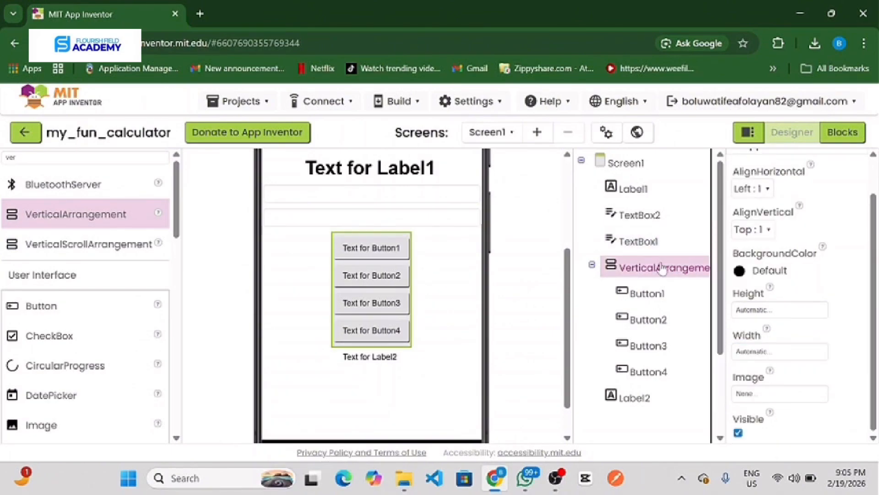
{"action": "left_click", "coordinate": [753, 229]}
{"action": "left_click", "coordinate": [762, 274]}
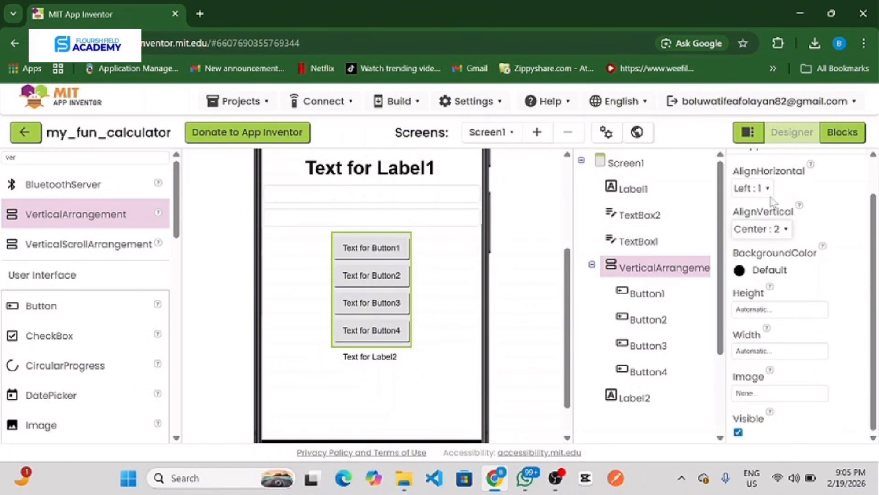
{"action": "left_click", "coordinate": [755, 188]}
{"action": "left_click", "coordinate": [763, 230]}
Step: Set the font size of Button1 to 30 and make its text bold
{"action": "left_click", "coordinate": [660, 302]}
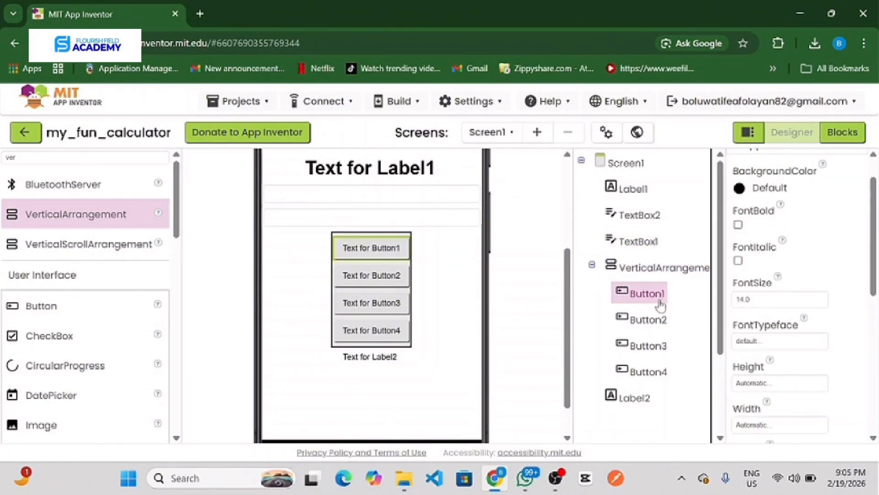
{"action": "left_click", "coordinate": [744, 299]}
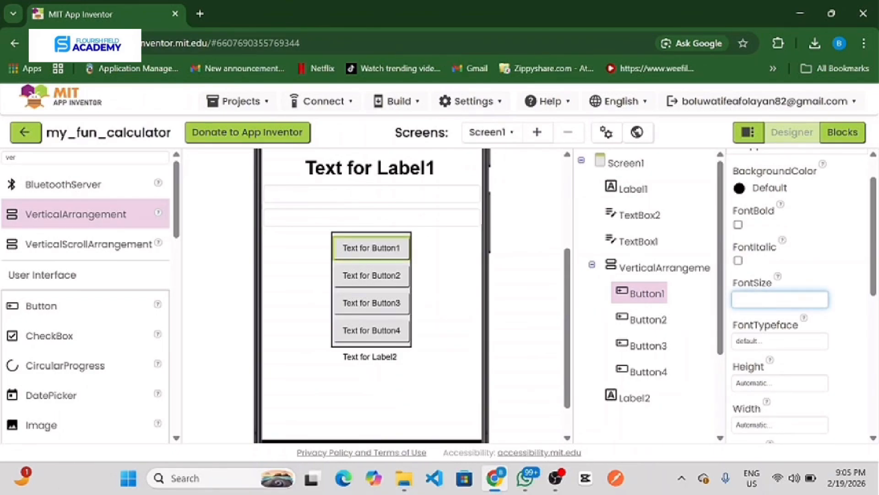
{"action": "left_click", "coordinate": [738, 224]}
Step: Set the width of Button1 to 50 pixels and its shape to rounded
{"action": "scroll", "coordinate": [795, 349], "scroll_direction": "down", "scroll_amount": 3}
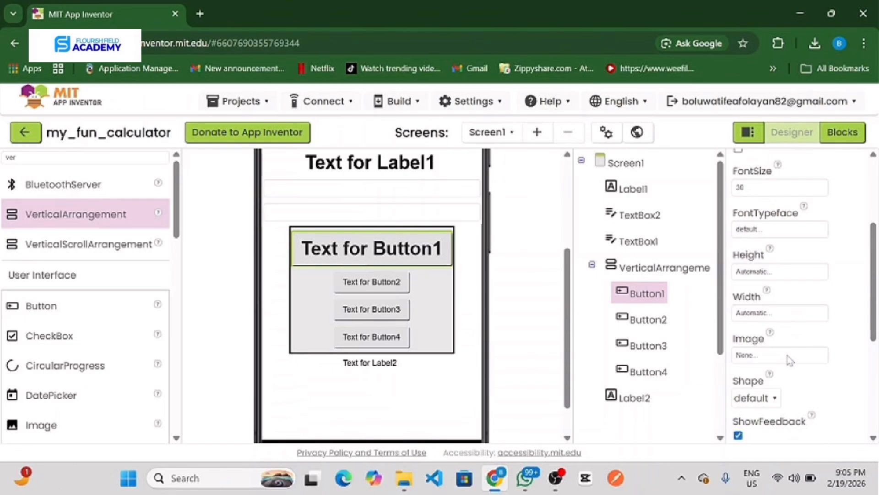
{"action": "scroll", "coordinate": [785, 320], "scroll_direction": "down", "scroll_amount": 1}
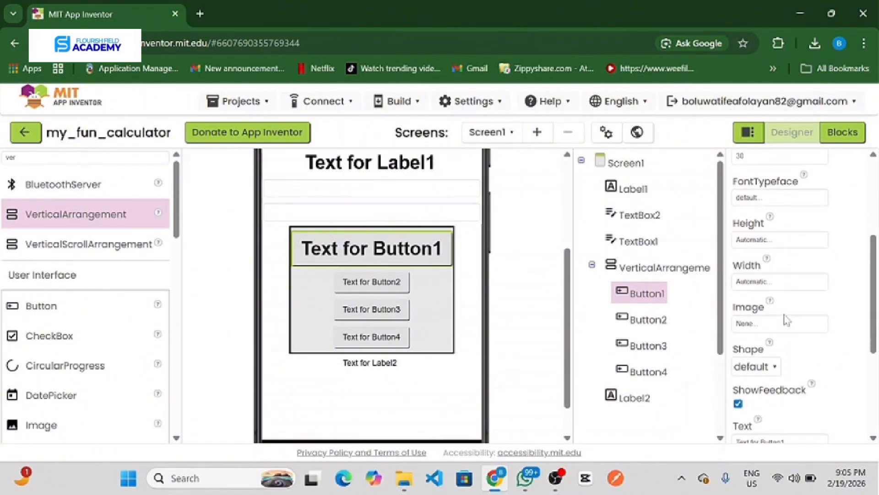
{"action": "left_click", "coordinate": [785, 282]}
{"action": "left_click", "coordinate": [765, 307]}
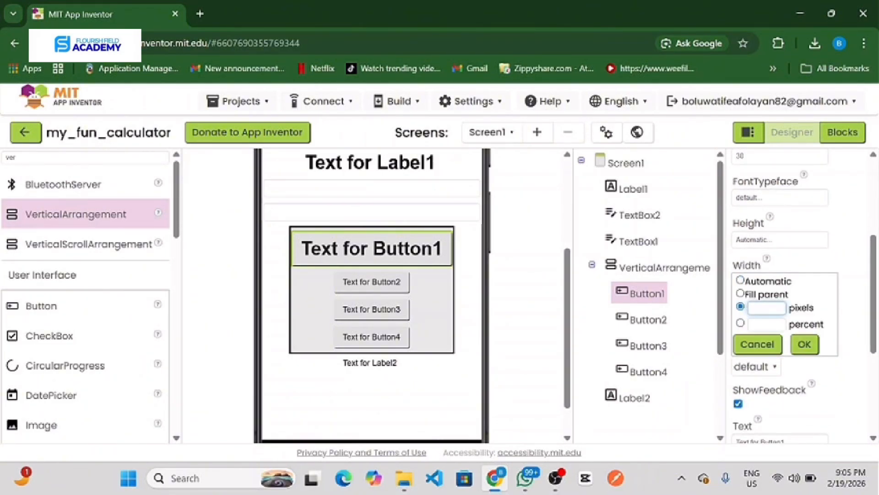
{"action": "type", "text": "50"}
{"action": "left_click", "coordinate": [805, 344]}
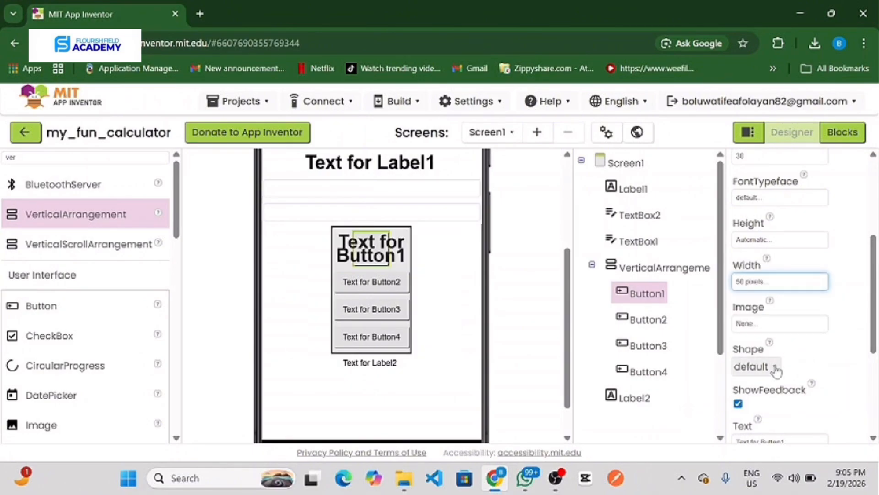
{"action": "left_click", "coordinate": [774, 366]}
{"action": "left_click", "coordinate": [760, 302]}
Step: Replace the text of Button1 with + and keep its text alignment at center
{"action": "scroll", "coordinate": [778, 320], "scroll_direction": "down", "scroll_amount": 2}
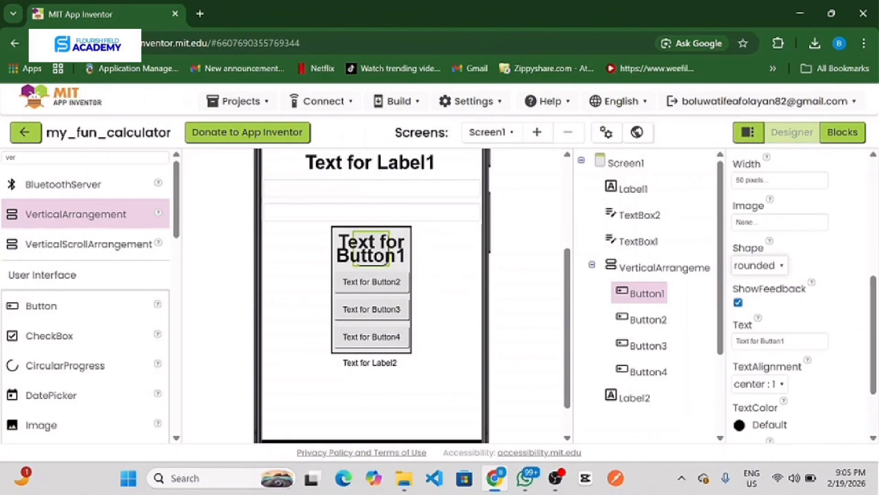
{"action": "left_click", "coordinate": [784, 341]}
{"action": "key", "text": "BackSpace"}
{"action": "key", "text": "BackSpace"}
{"action": "key", "text": "BackSpace"}
{"action": "key", "text": "BackSpace"}
{"action": "key", "text": "BackSpace"}
{"action": "key", "text": "BackSpace"}
{"action": "key", "text": "BackSpace"}
{"action": "key", "text": "BackSpace"}
{"action": "key", "text": "BackSpace"}
{"action": "key", "text": "BackSpace"}
{"action": "key", "text": "BackSpace"}
{"action": "key", "text": "BackSpace"}
{"action": "key", "text": "BackSpace"}
{"action": "key", "text": "BackSpace"}
{"action": "key", "text": "BackSpace"}
{"action": "key", "text": "BackSpace"}
{"action": "type", "text": "1"}
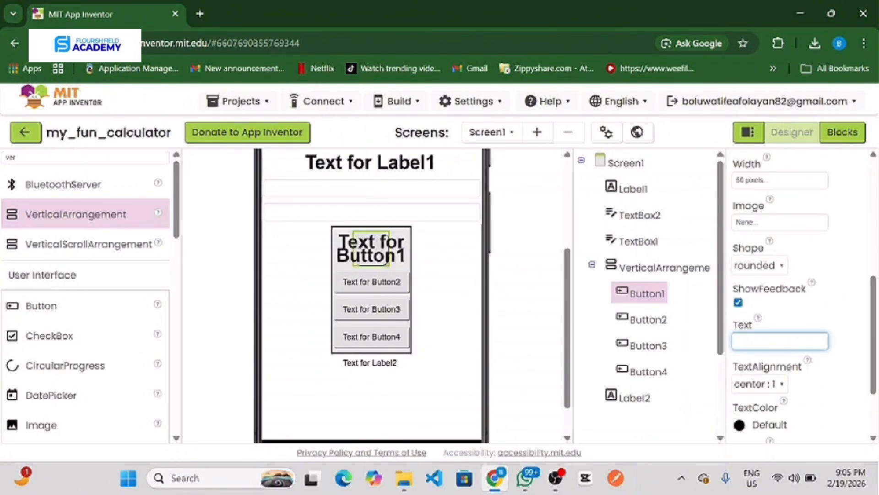
{"action": "key", "text": "Return"}
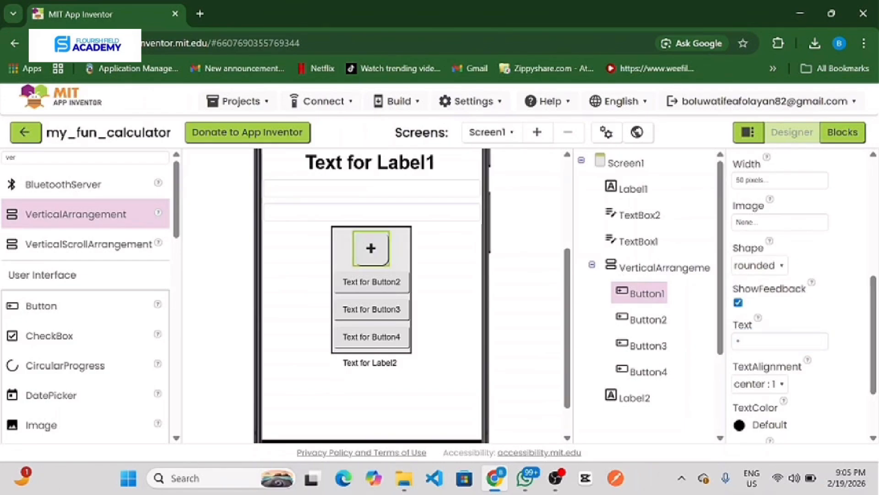
{"action": "left_click", "coordinate": [783, 384]}
{"action": "left_click", "coordinate": [773, 347]}
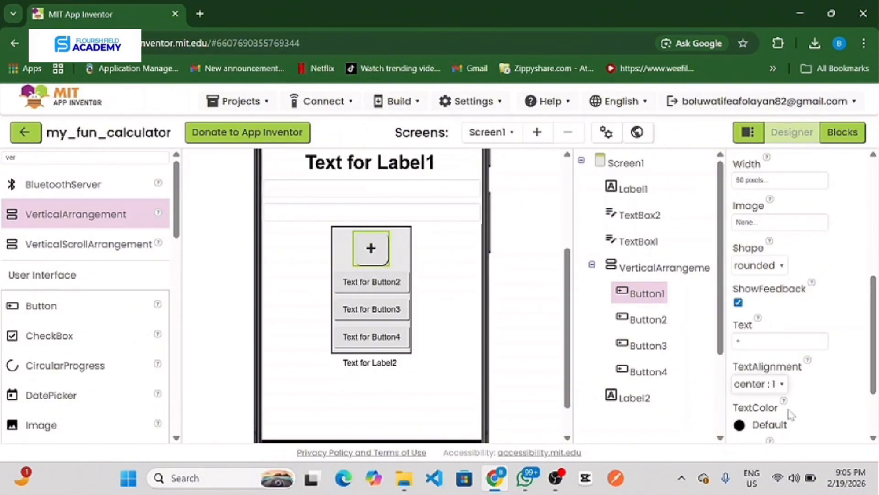
Step: Replace the text of Button2 with a minus sign (-)
{"action": "left_click", "coordinate": [649, 320]}
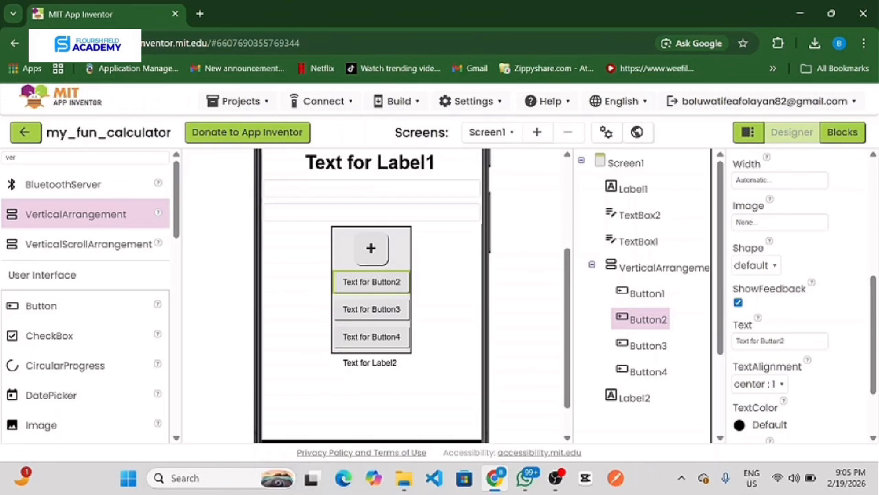
{"action": "left_click", "coordinate": [784, 341]}
{"action": "key", "text": "BackSpace"}
{"action": "key", "text": "BackSpace"}
{"action": "key", "text": "BackSpace"}
{"action": "key", "text": "BackSpace"}
{"action": "key", "text": "BackSpace"}
{"action": "key", "text": "BackSpace"}
{"action": "key", "text": "BackSpace"}
{"action": "key", "text": "BackSpace"}
{"action": "key", "text": "BackSpace"}
{"action": "key", "text": "BackSpace"}
{"action": "key", "text": "BackSpace"}
{"action": "key", "text": "BackSpace"}
{"action": "key", "text": "BackSpace"}
{"action": "key", "text": "BackSpace"}
{"action": "key", "text": "BackSpace"}
{"action": "key", "text": "BackSpace"}
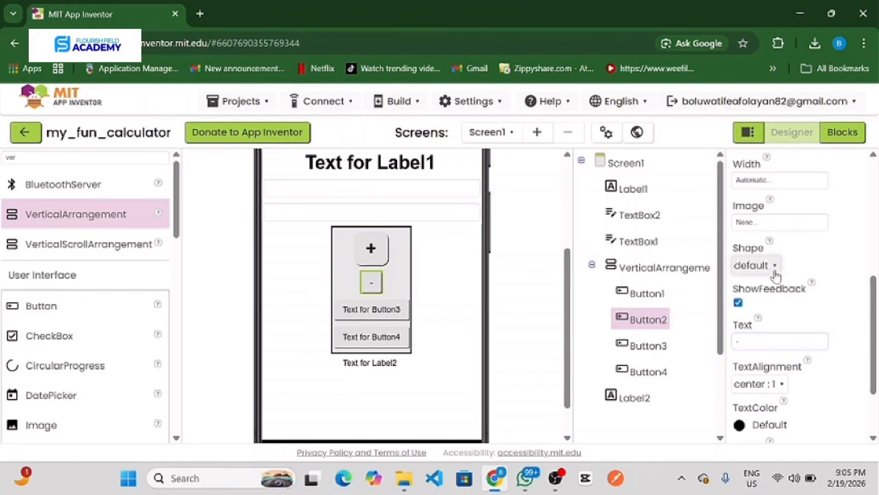
Step: Give Button2 a rounded shape and a width of 50 pixels
{"action": "left_click", "coordinate": [755, 266]}
{"action": "left_click", "coordinate": [760, 308]}
{"action": "scroll", "coordinate": [774, 228], "scroll_direction": "up", "scroll_amount": 1}
{"action": "left_click", "coordinate": [774, 228]}
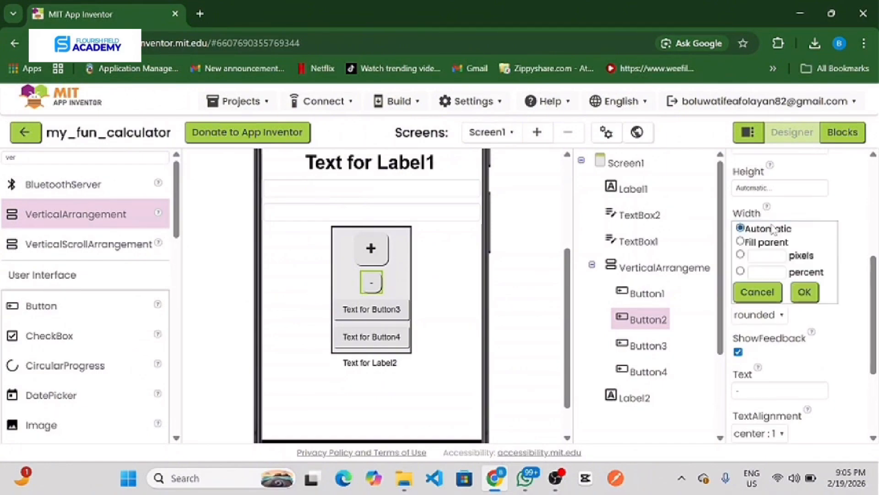
{"action": "left_click", "coordinate": [767, 255]}
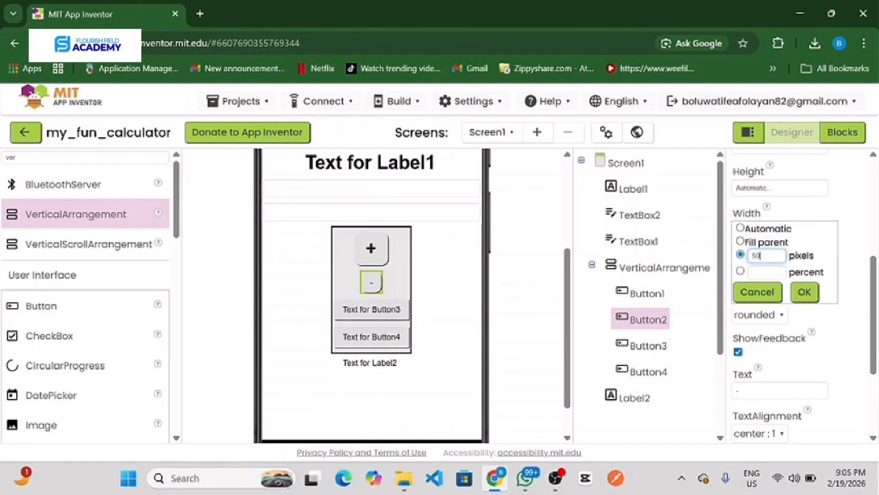
{"action": "left_click", "coordinate": [806, 295]}
Step: Set the font size of Button2 to 30 and make its text bold
{"action": "scroll", "coordinate": [799, 229], "scroll_direction": "up", "scroll_amount": 2}
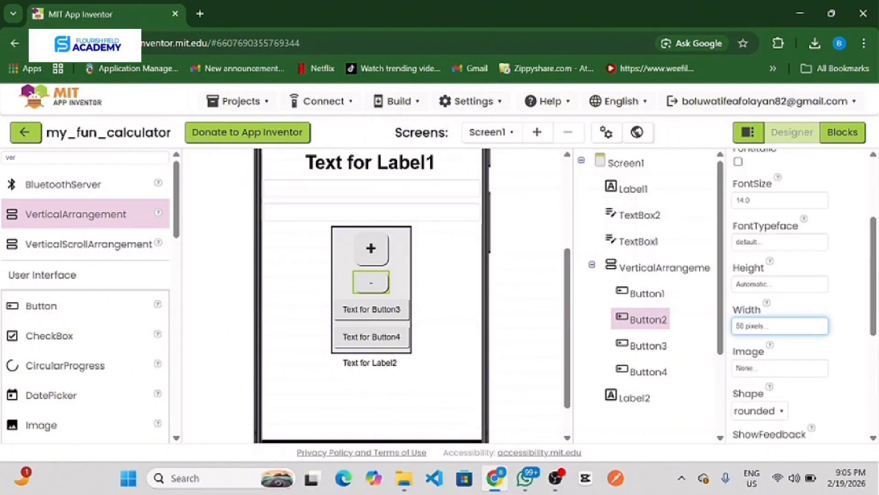
{"action": "left_click", "coordinate": [749, 200]}
{"action": "key", "text": "BackSpace"}
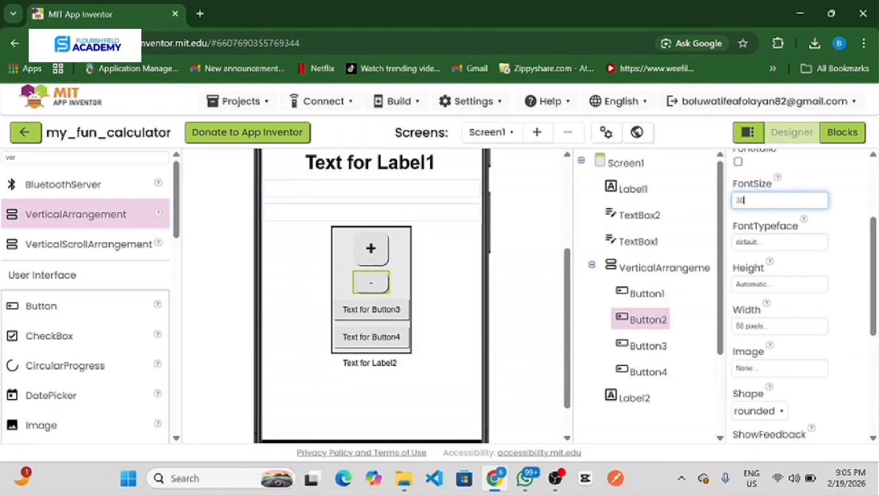
{"action": "type", "text": "30"}
{"action": "key", "text": "Return"}
{"action": "scroll", "coordinate": [781, 210], "scroll_direction": "up", "scroll_amount": 2}
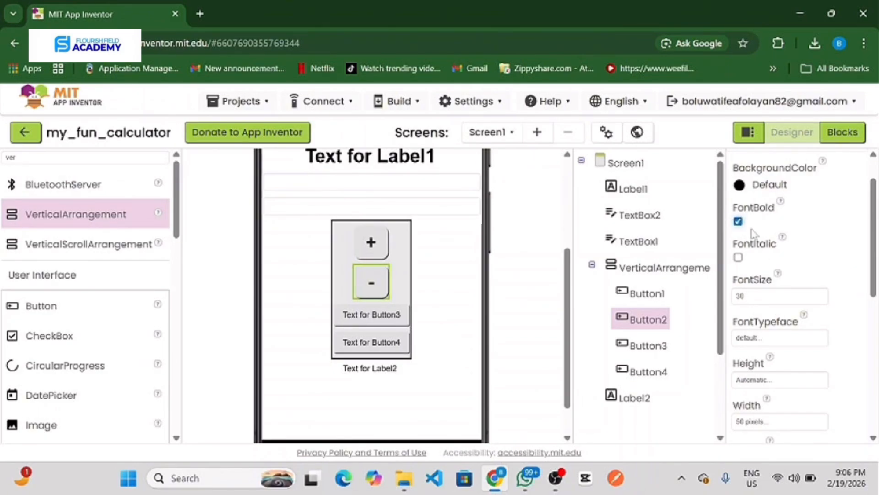
Step: Set the font size of Button3 to 30 and make its text bold
{"action": "scroll", "coordinate": [765, 259], "scroll_direction": "down", "scroll_amount": 2}
{"action": "left_click", "coordinate": [646, 347]}
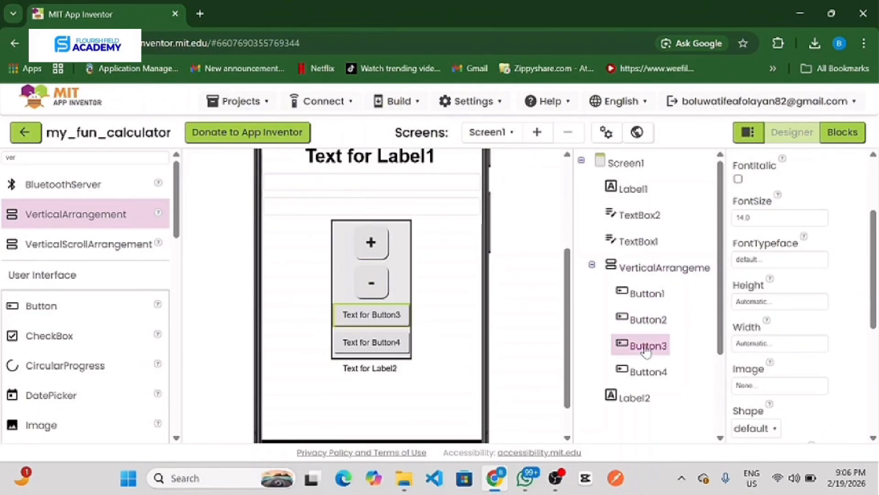
{"action": "left_click", "coordinate": [780, 218]}
{"action": "key", "text": "BackSpace"}
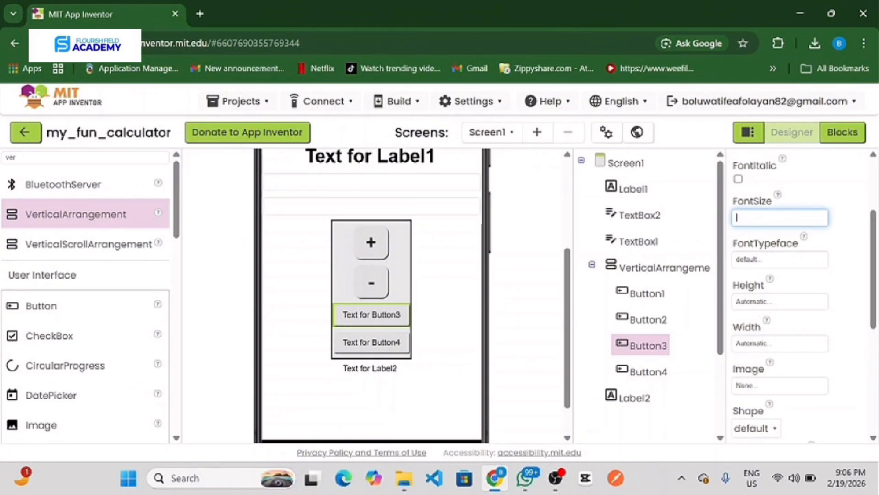
{"action": "type", "text": "30"}
{"action": "key", "text": "Return"}
{"action": "scroll", "coordinate": [739, 239], "scroll_direction": "up", "scroll_amount": 3}
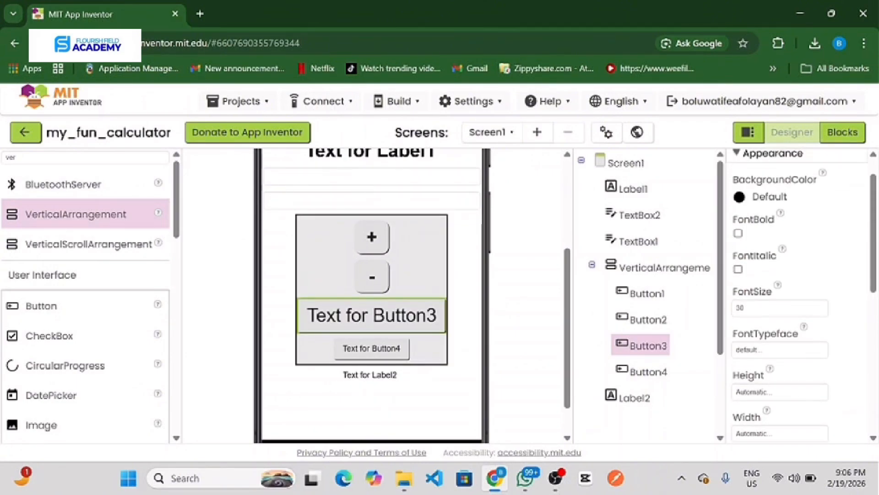
{"action": "left_click", "coordinate": [738, 234]}
Step: Give Button3 a width of 50 pixels and a rounded shape
{"action": "scroll", "coordinate": [785, 275], "scroll_direction": "down", "scroll_amount": 4}
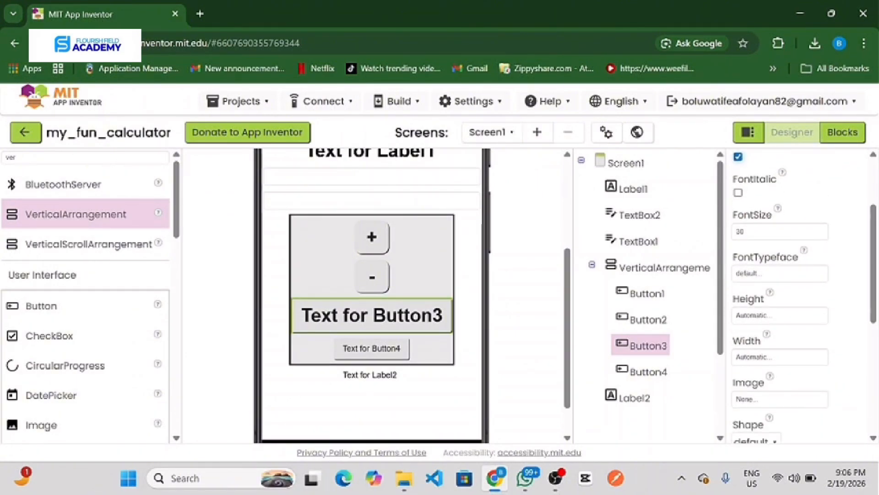
{"action": "left_click", "coordinate": [781, 326]}
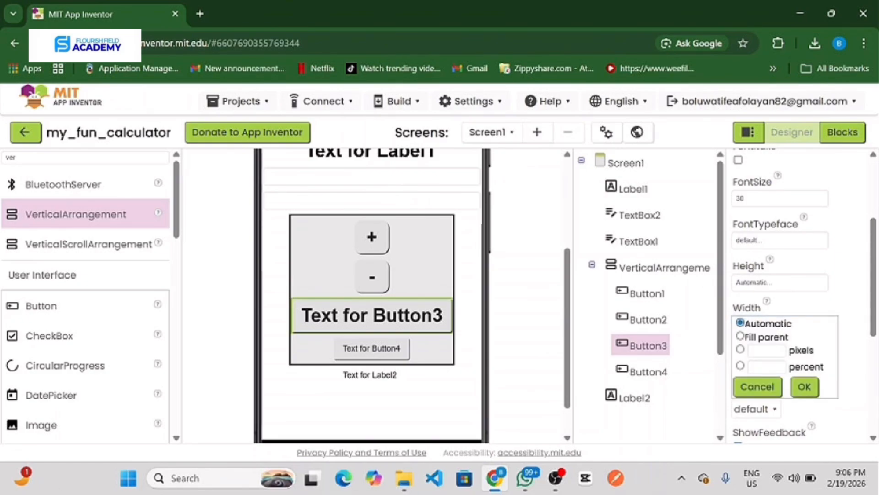
{"action": "left_click", "coordinate": [766, 351]}
{"action": "type", "text": "50"}
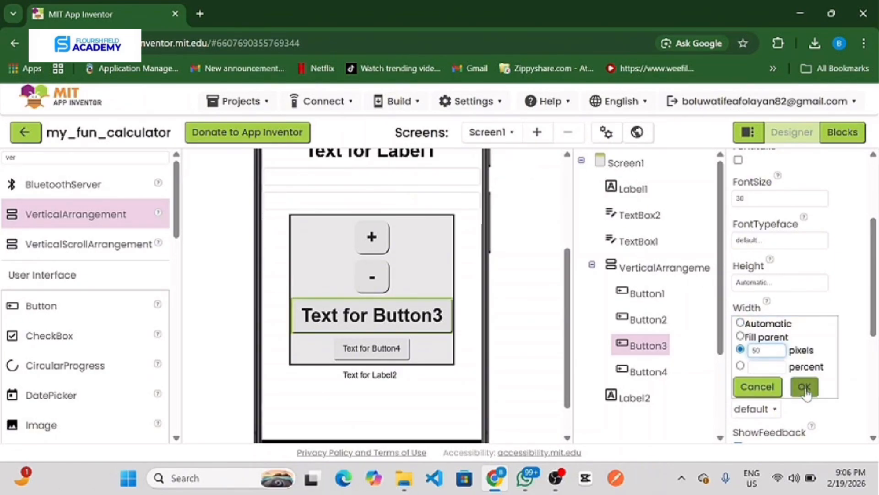
{"action": "left_click", "coordinate": [805, 386]}
{"action": "left_click", "coordinate": [775, 412]}
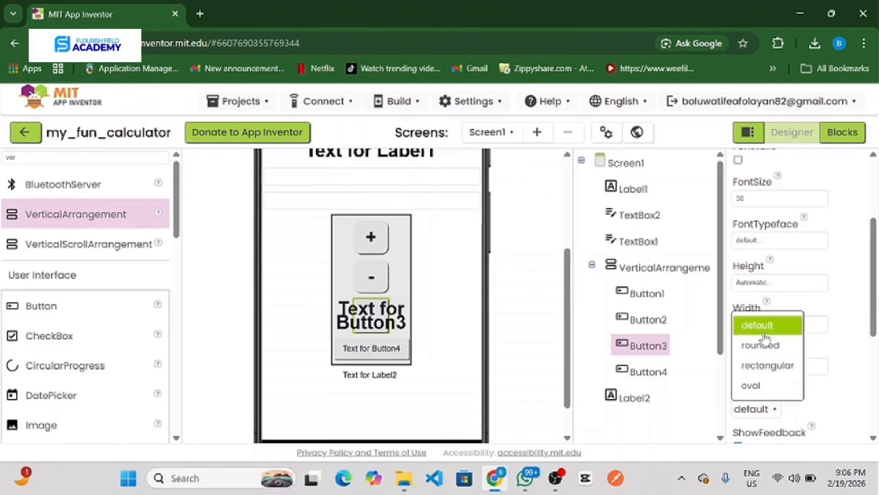
{"action": "left_click", "coordinate": [769, 345]}
Step: Replace the text of Button3 with an asterisk (*)
{"action": "left_click", "coordinate": [786, 386]}
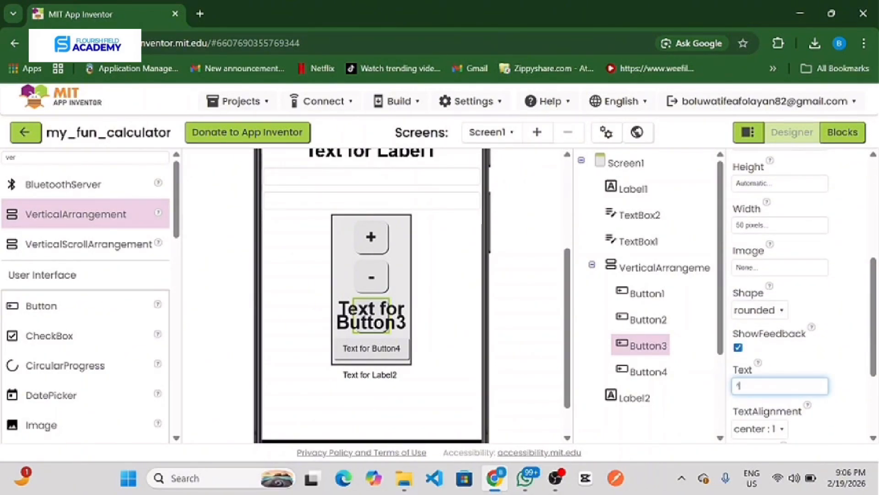
{"action": "type", "text": "*"}
{"action": "key", "text": "Return"}
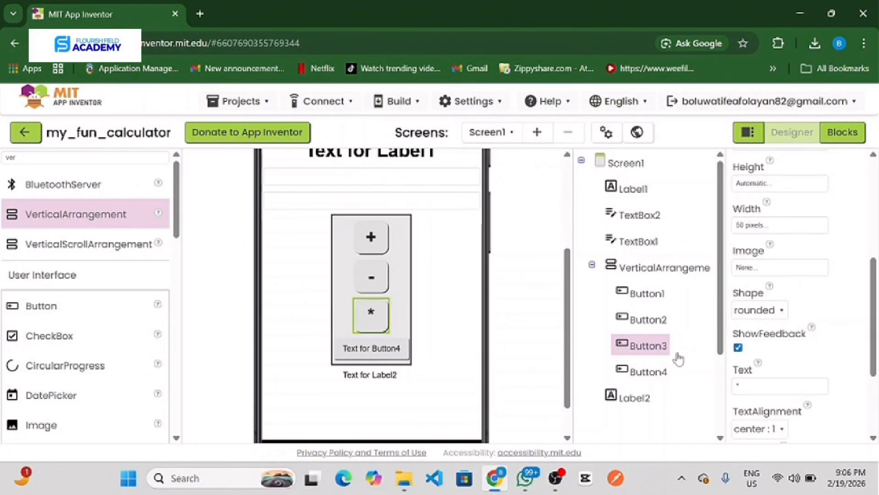
Step: Replace the text of Button4 with a forward slash (/)
{"action": "left_click", "coordinate": [648, 371]}
{"action": "scroll", "coordinate": [789, 384], "scroll_direction": "down", "scroll_amount": 1}
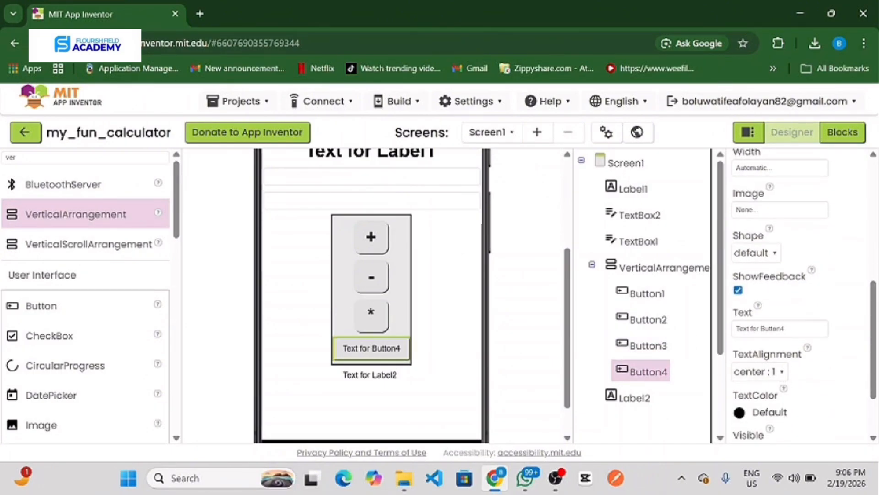
{"action": "left_click", "coordinate": [789, 329]}
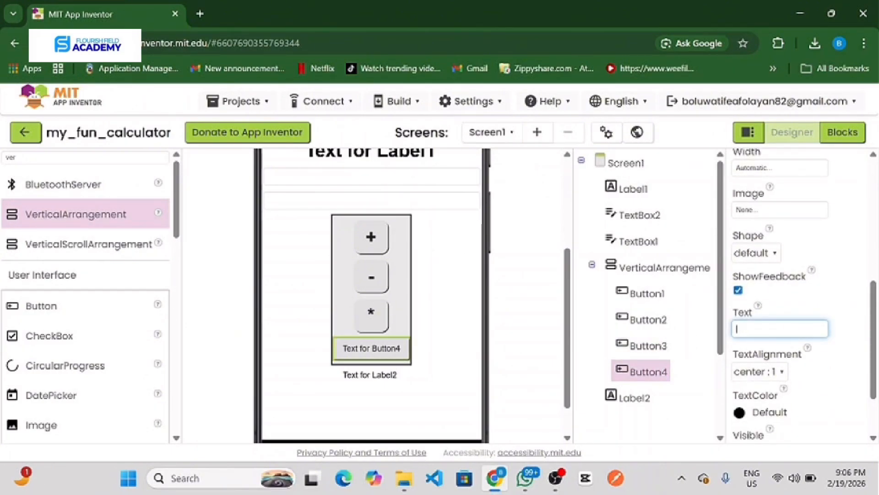
{"action": "type", "text": "/"}
{"action": "key", "text": "Return"}
Step: Give Button4 a rounded shape and set its font size to 25
{"action": "scroll", "coordinate": [769, 268], "scroll_direction": "up", "scroll_amount": 1}
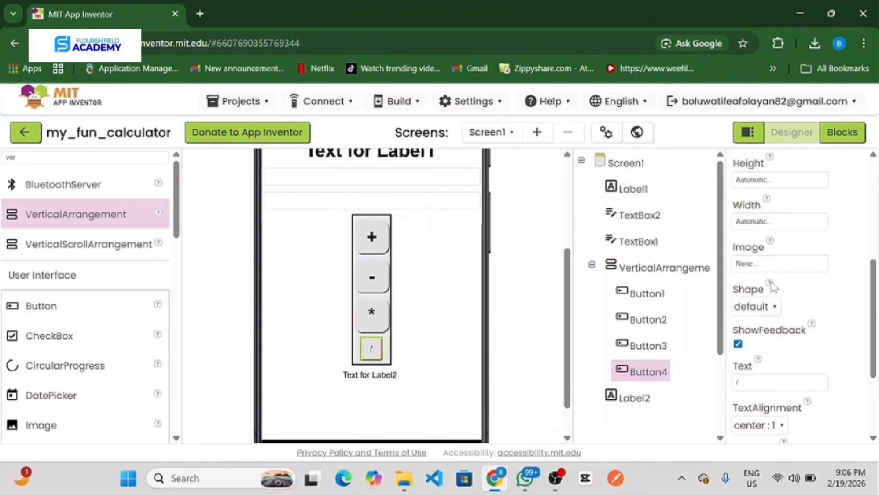
{"action": "left_click", "coordinate": [771, 311]}
{"action": "left_click", "coordinate": [768, 350]}
{"action": "scroll", "coordinate": [785, 285], "scroll_direction": "up", "scroll_amount": 2}
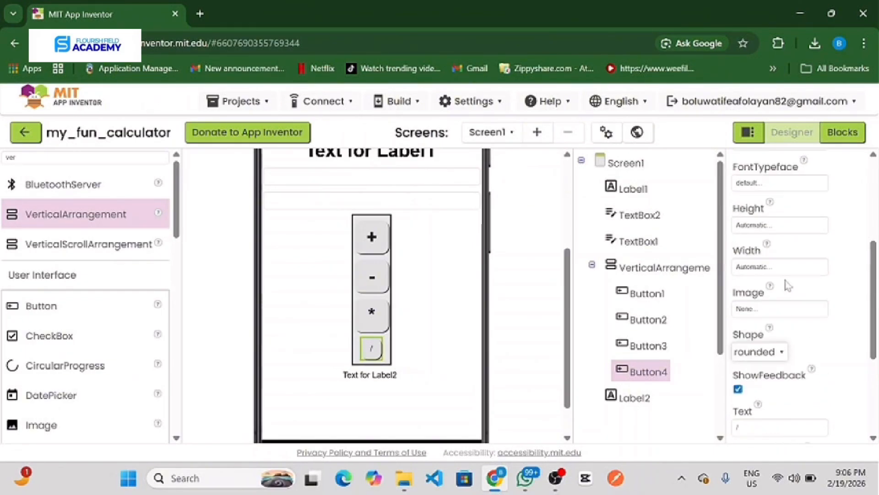
{"action": "left_click", "coordinate": [749, 223]}
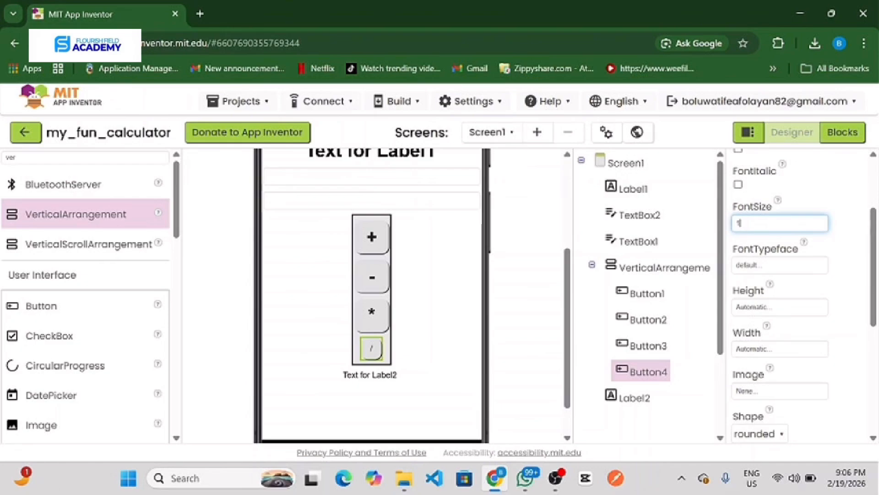
{"action": "key", "text": "Return"}
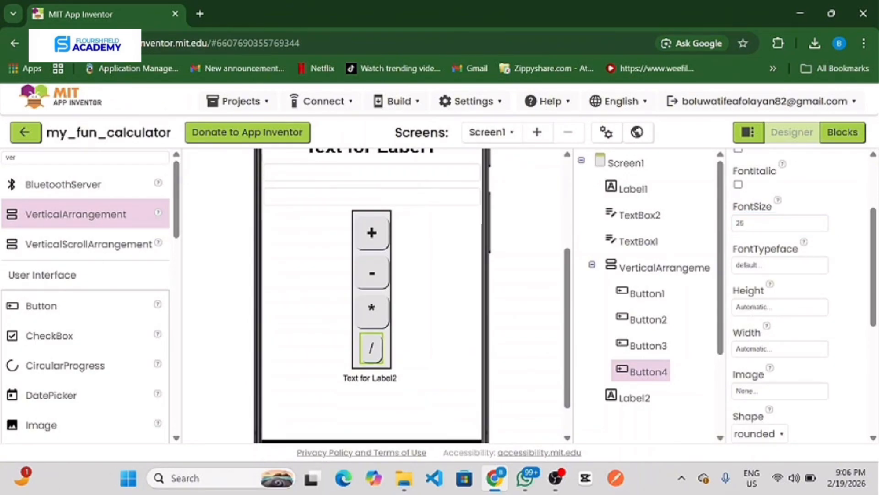
Step: Set the width of Button4 to 50 pixels and make its text bold
{"action": "left_click", "coordinate": [785, 348]}
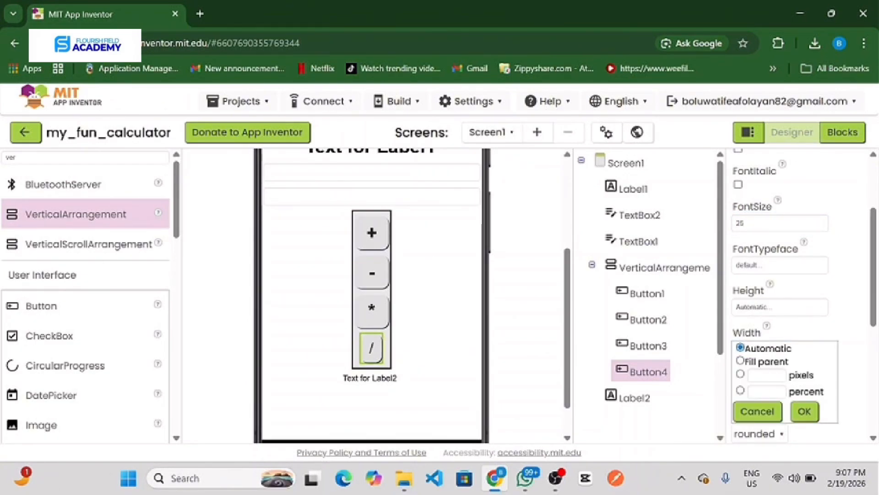
{"action": "left_click", "coordinate": [767, 375]}
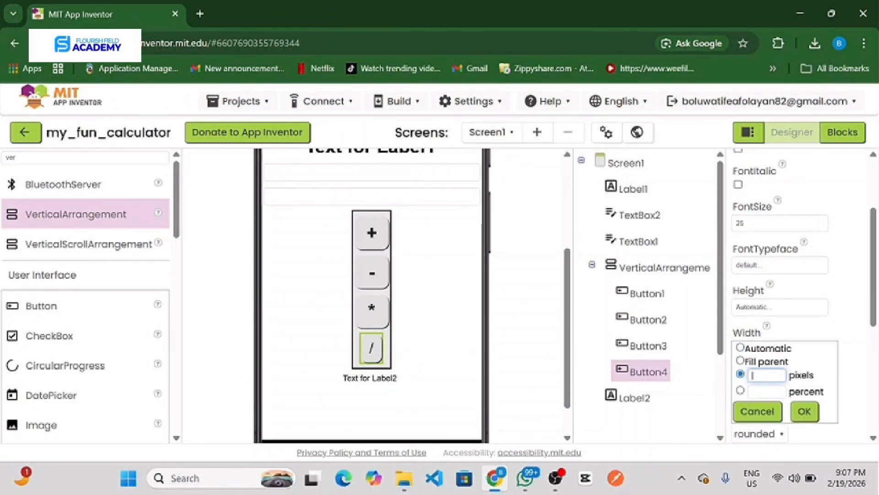
{"action": "left_click", "coordinate": [805, 411]}
{"action": "scroll", "coordinate": [782, 383], "scroll_direction": "up", "scroll_amount": 2}
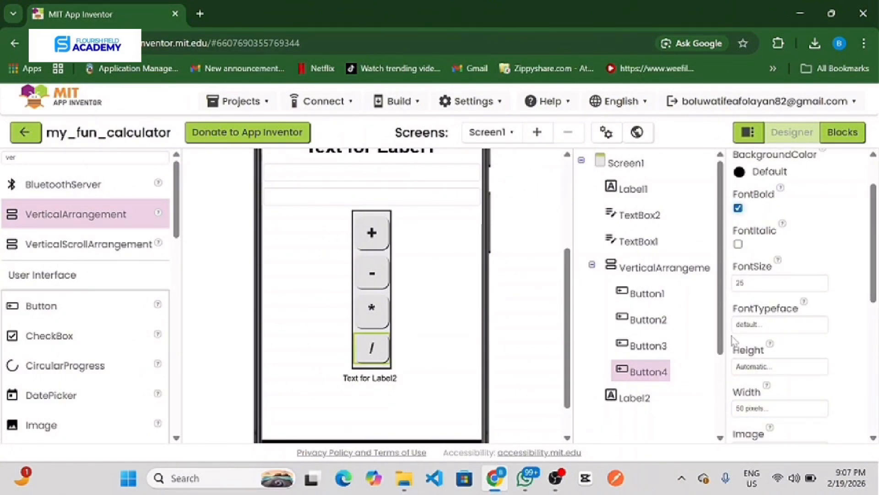
Step: Set the font size of Label2 to 24
{"action": "scroll", "coordinate": [732, 337], "scroll_direction": "down", "scroll_amount": 1}
{"action": "left_click", "coordinate": [644, 400]}
{"action": "left_click", "coordinate": [784, 261]}
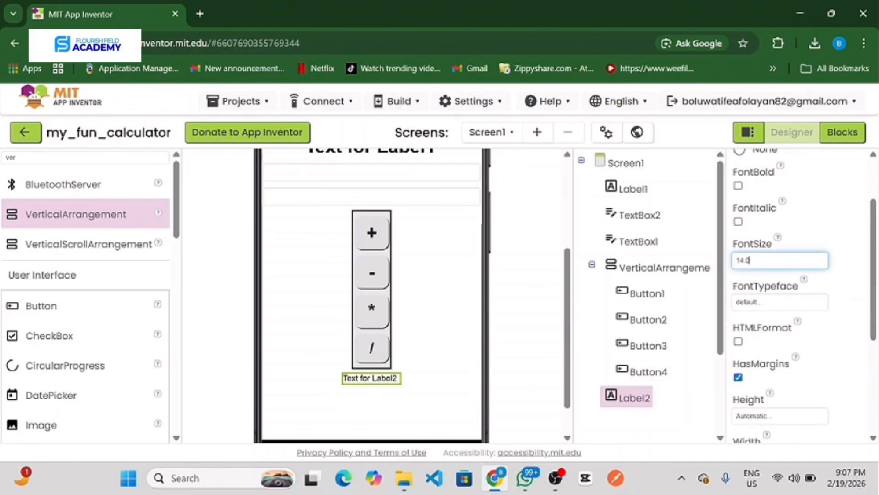
{"action": "key", "text": "Return"}
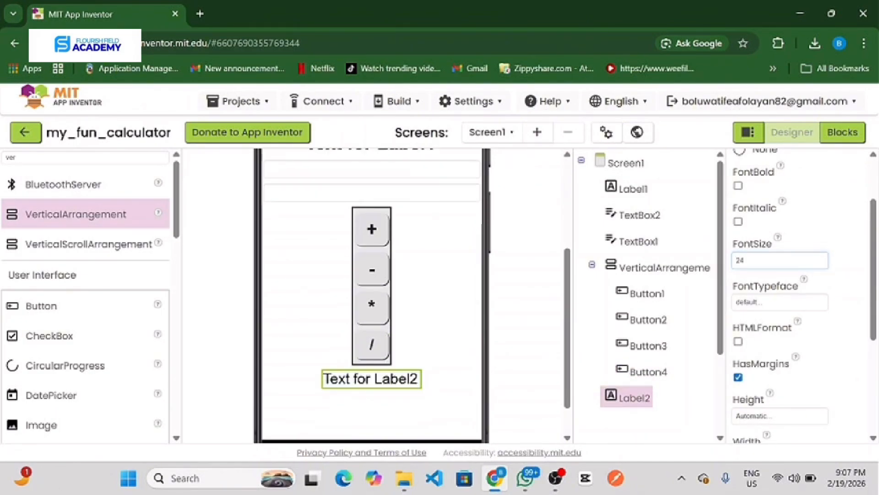
Step: Set the text alignment of Label2 to center
{"action": "scroll", "coordinate": [766, 233], "scroll_direction": "up", "scroll_amount": 2}
{"action": "scroll", "coordinate": [739, 275], "scroll_direction": "down", "scroll_amount": 5}
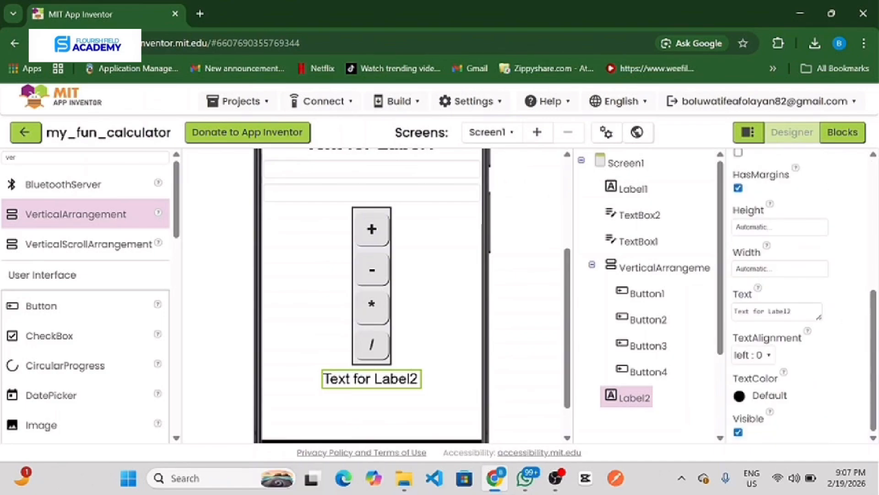
{"action": "left_click", "coordinate": [773, 356]}
{"action": "left_click", "coordinate": [762, 398]}
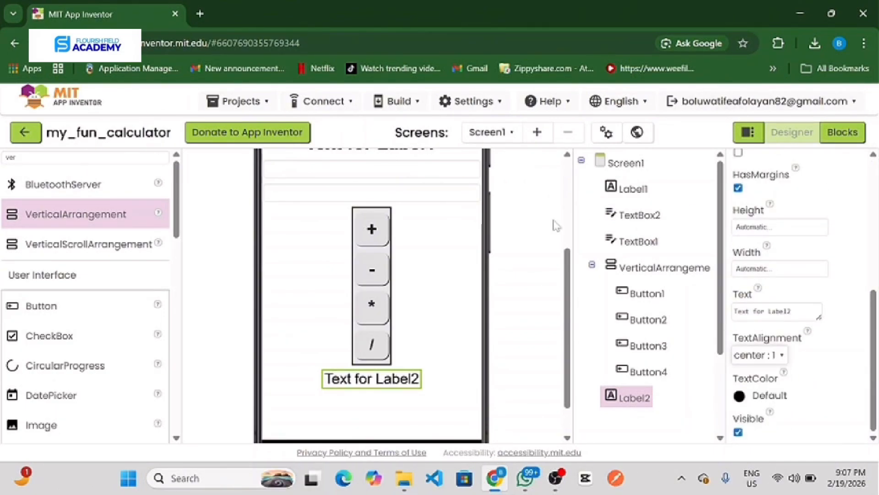
Step: Switch Screen1 from the designer to the Blocks editor
{"action": "scroll", "coordinate": [556, 225], "scroll_direction": "up", "scroll_amount": 3}
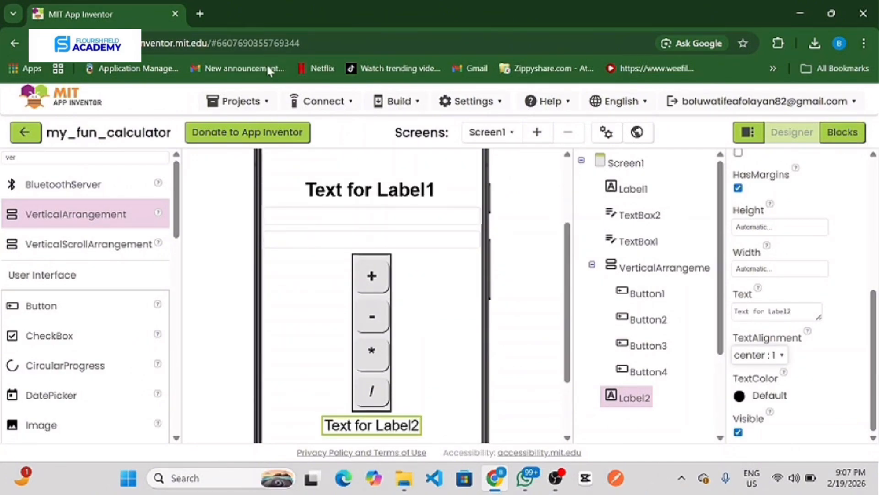
{"action": "left_click", "coordinate": [842, 138]}
{"action": "mouse_move", "coordinate": [555, 477]}
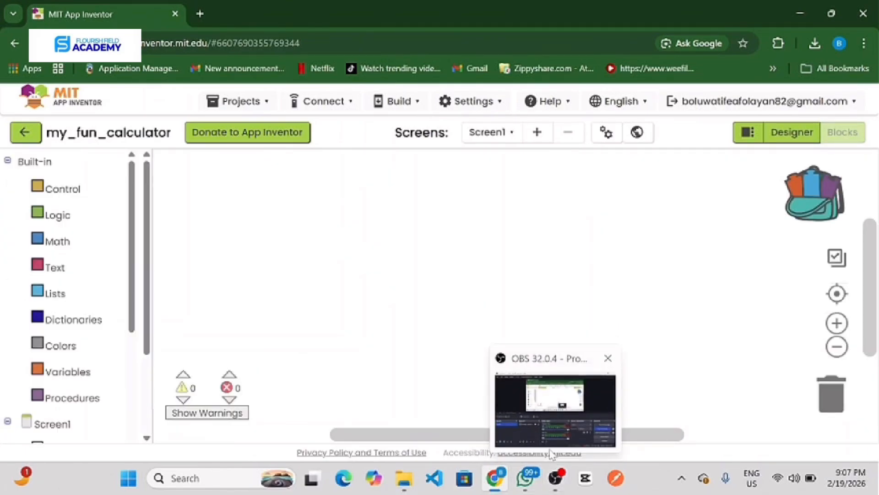
{"action": "left_click", "coordinate": [553, 412]}
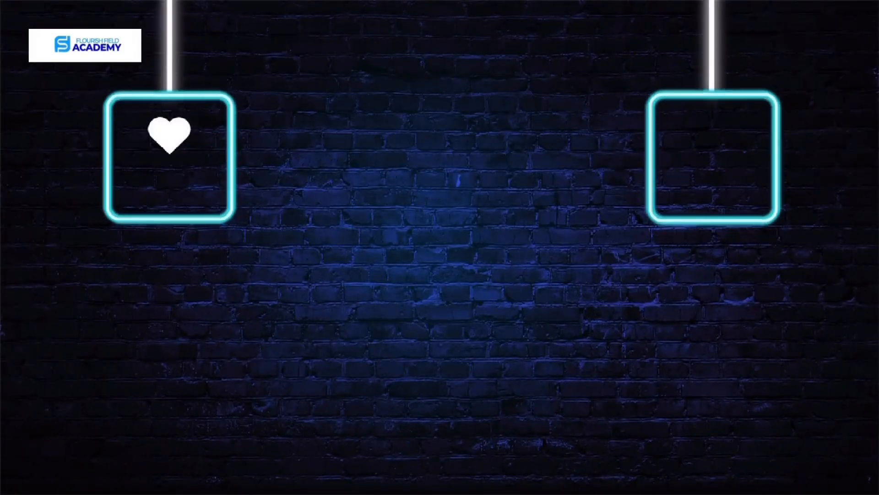